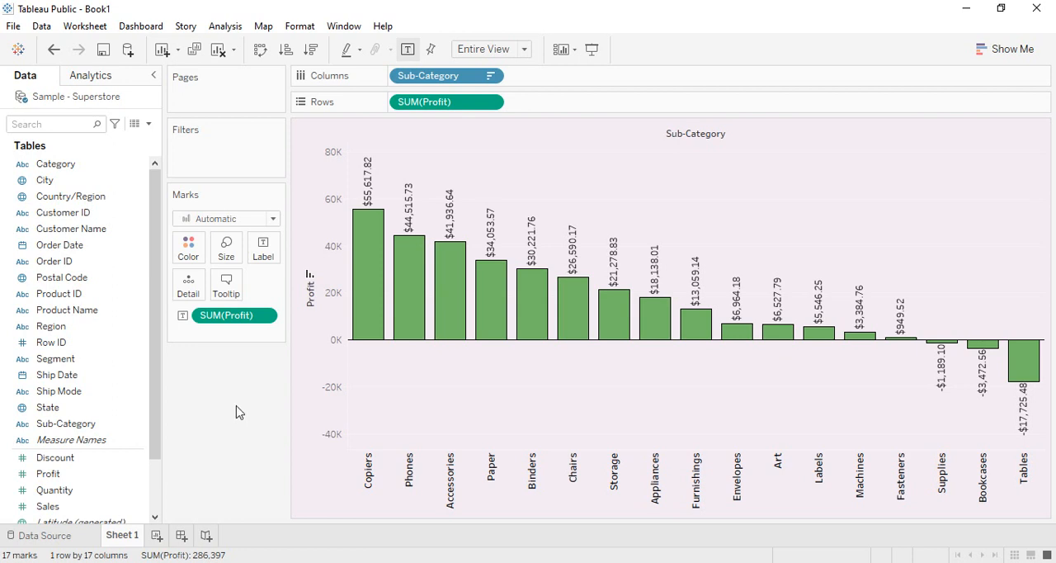
Create a new worksheet charting Sales by Sub-Category as vertical bars, sorted in ascending order.
click(156, 535)
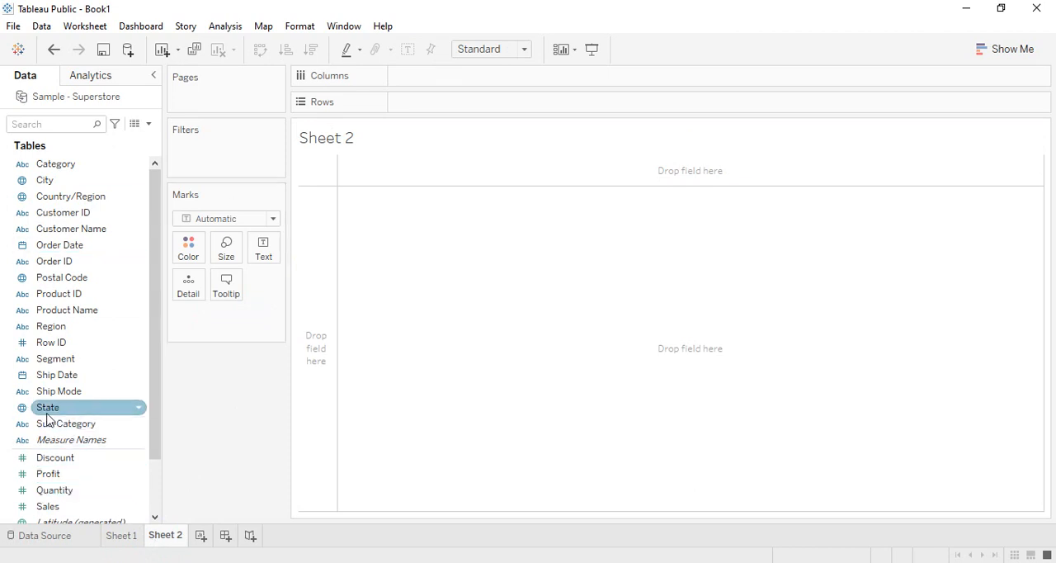
drag(58, 423, 430, 82)
drag(65, 505, 426, 102)
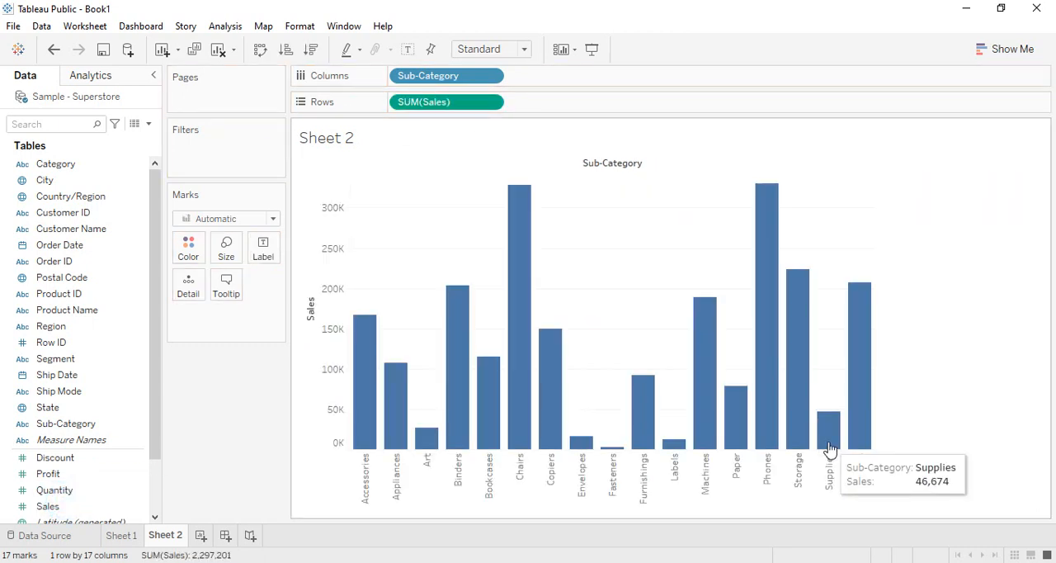
click(286, 49)
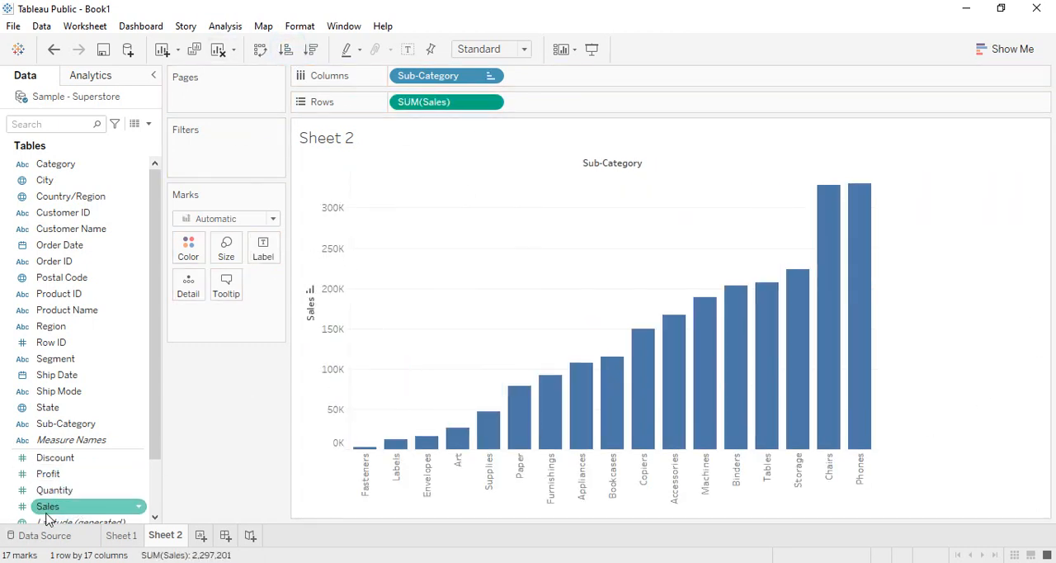
Label the bars with their Sales values and fit the chart to Entire View.
drag(46, 514, 261, 248)
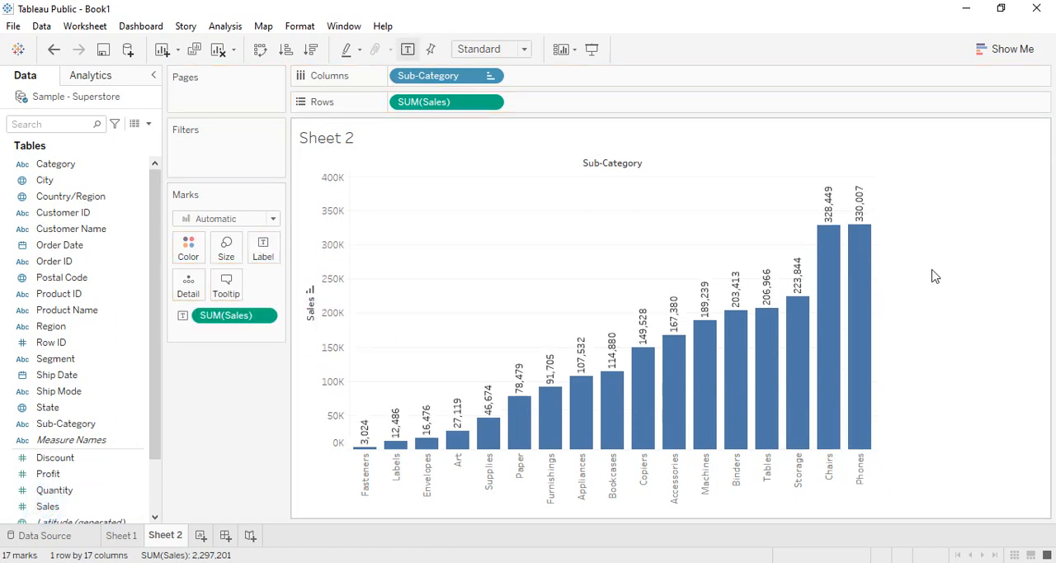
click(524, 49)
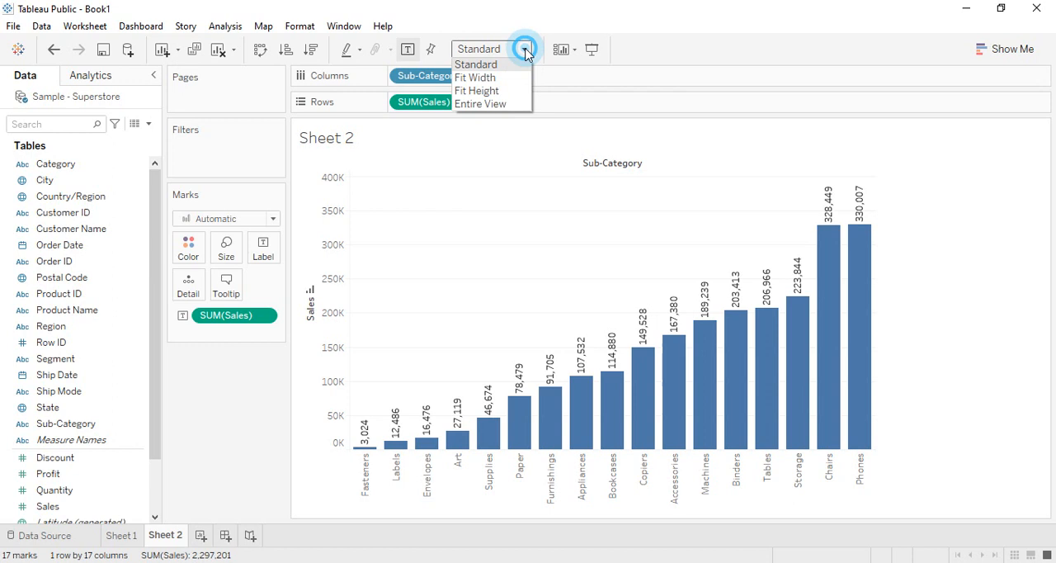
click(510, 105)
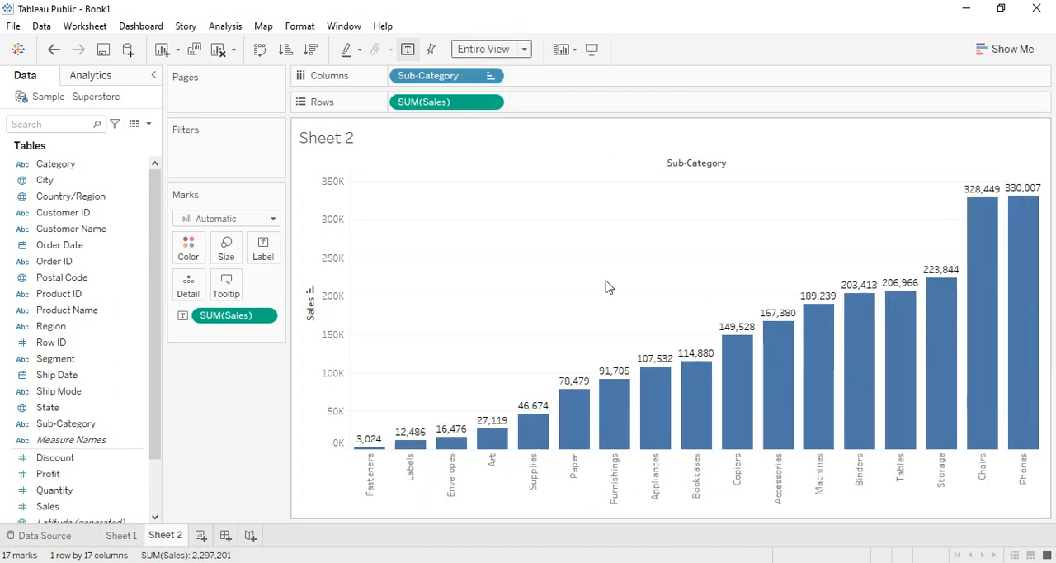
Review the profit chart on Sheet 1 against the sales chart on Sheet 2.
click(116, 535)
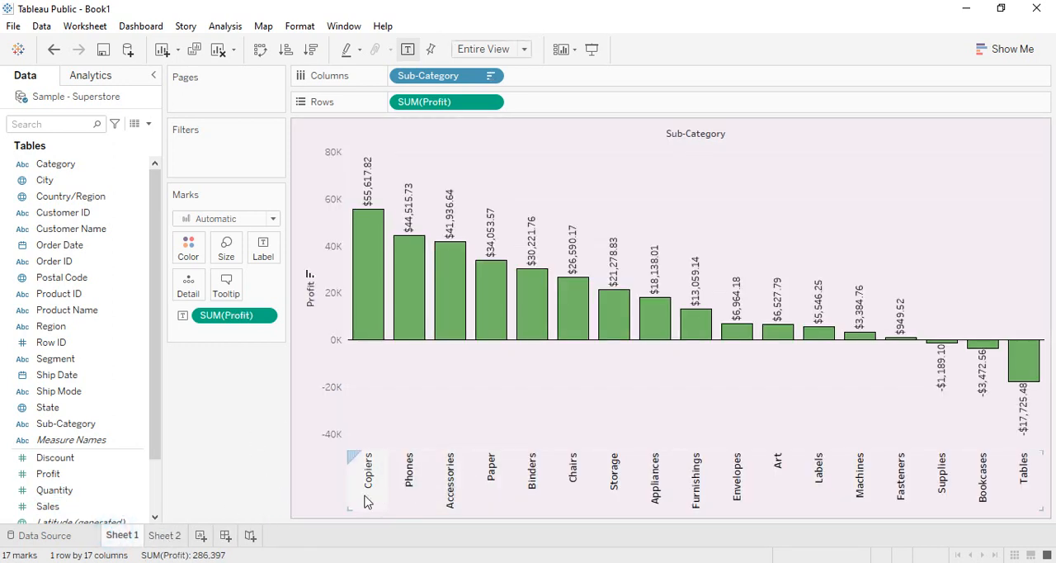
mouse_move(361, 309)
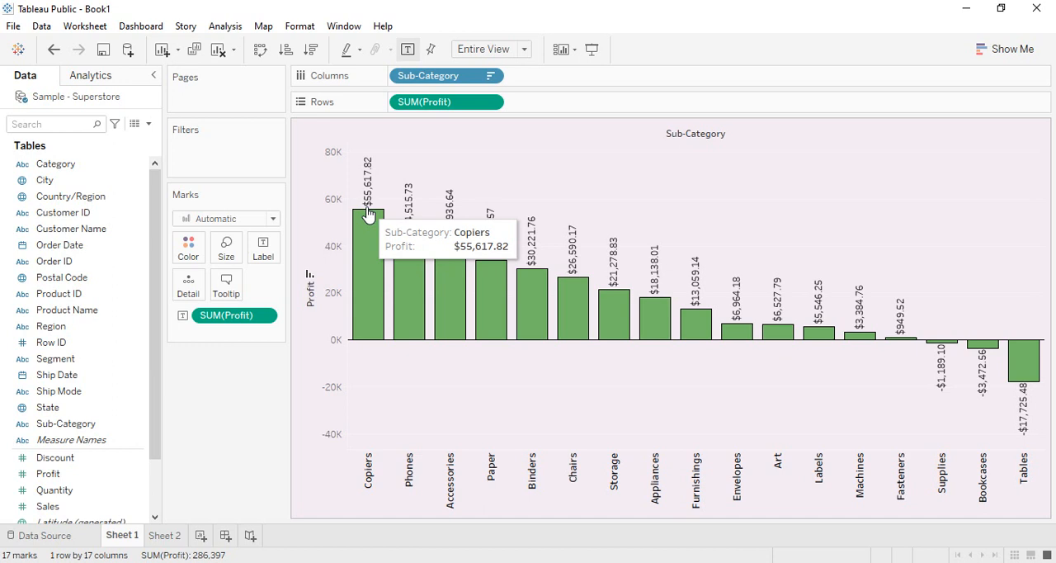
click(167, 537)
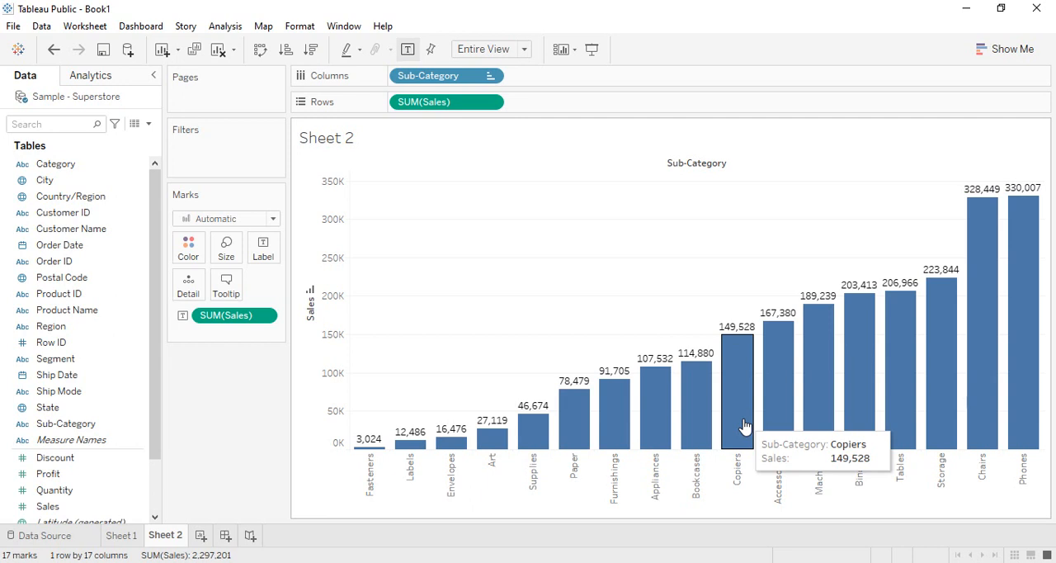
Add another worksheet and name it Dual Axis.
click(201, 534)
right_click(210, 538)
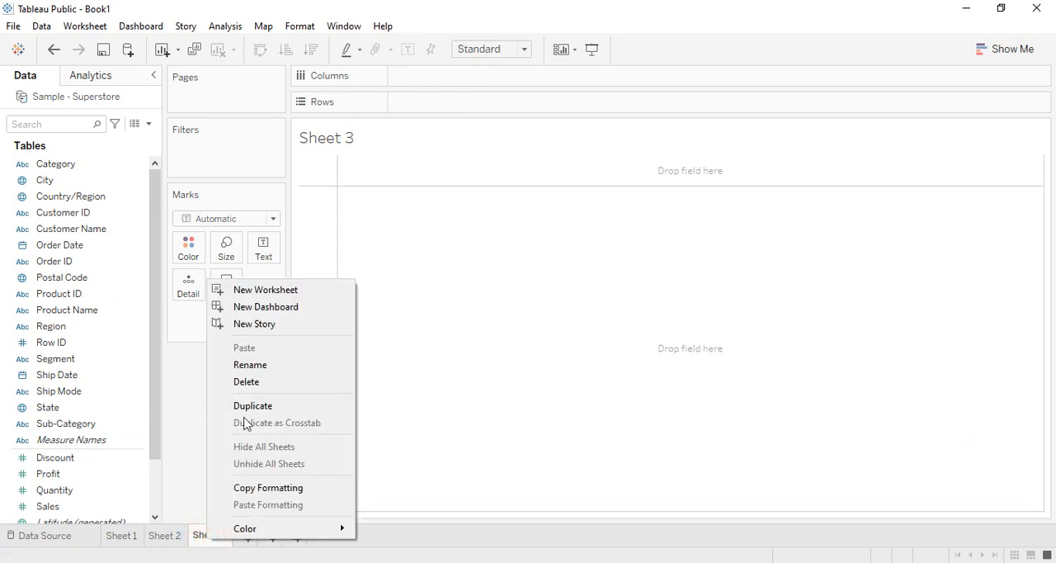
click(259, 366)
text(D)
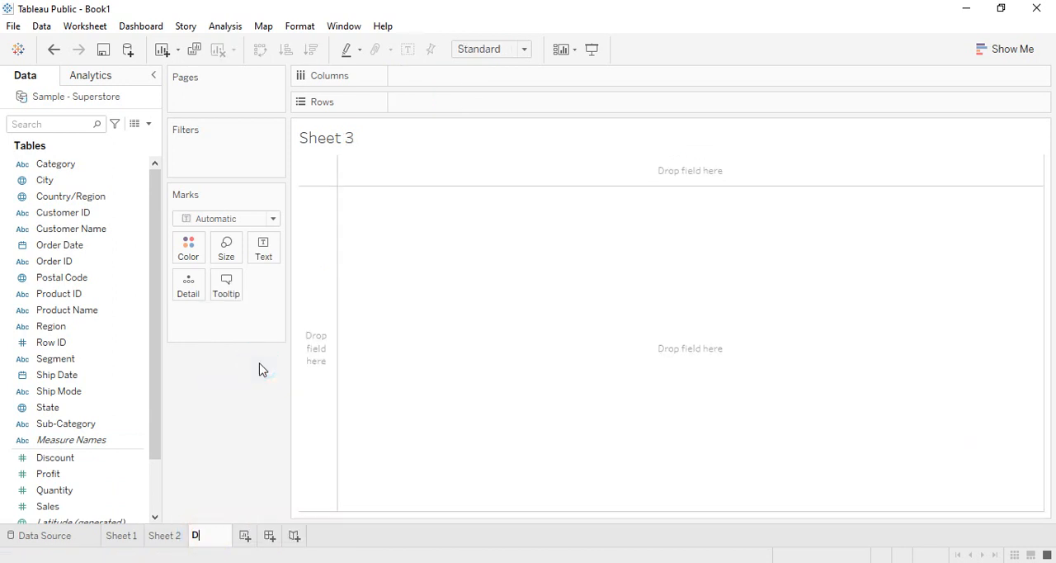
text(ual Axis)
key(Return)
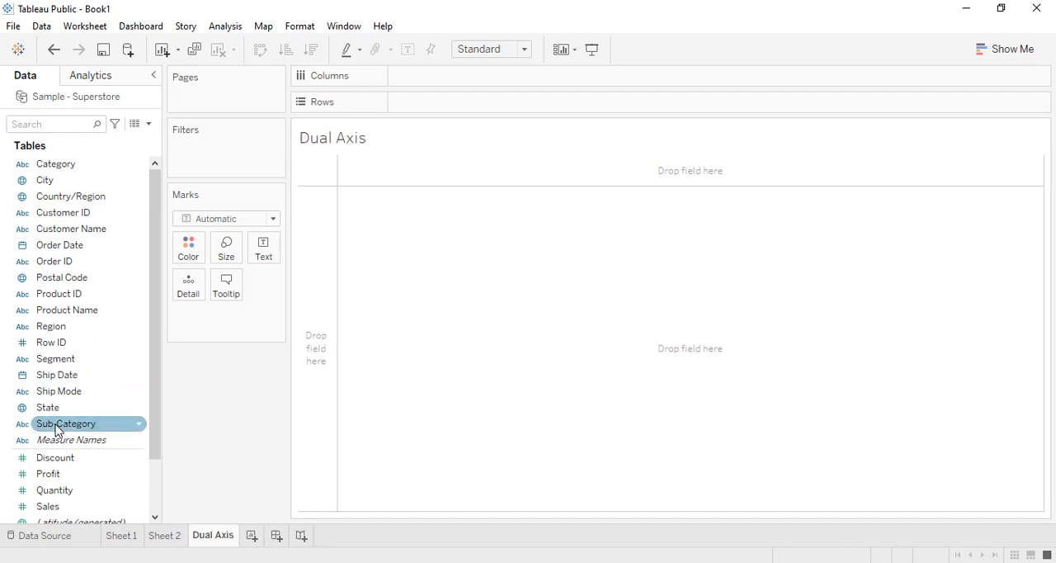
Chart Sales by Sub-Category as vertical bars, sorted in descending order.
drag(56, 429, 425, 77)
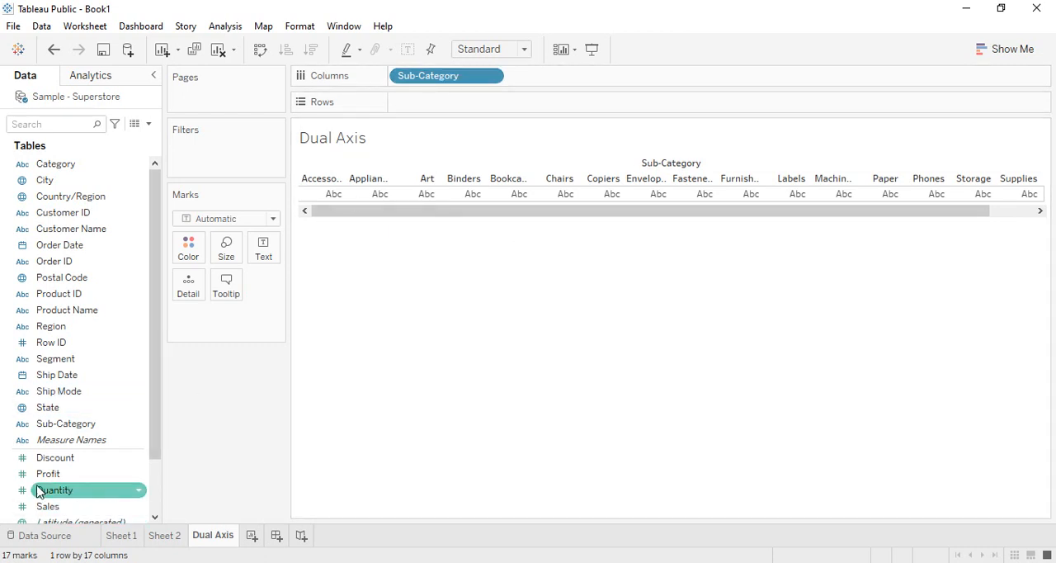
drag(41, 506, 420, 98)
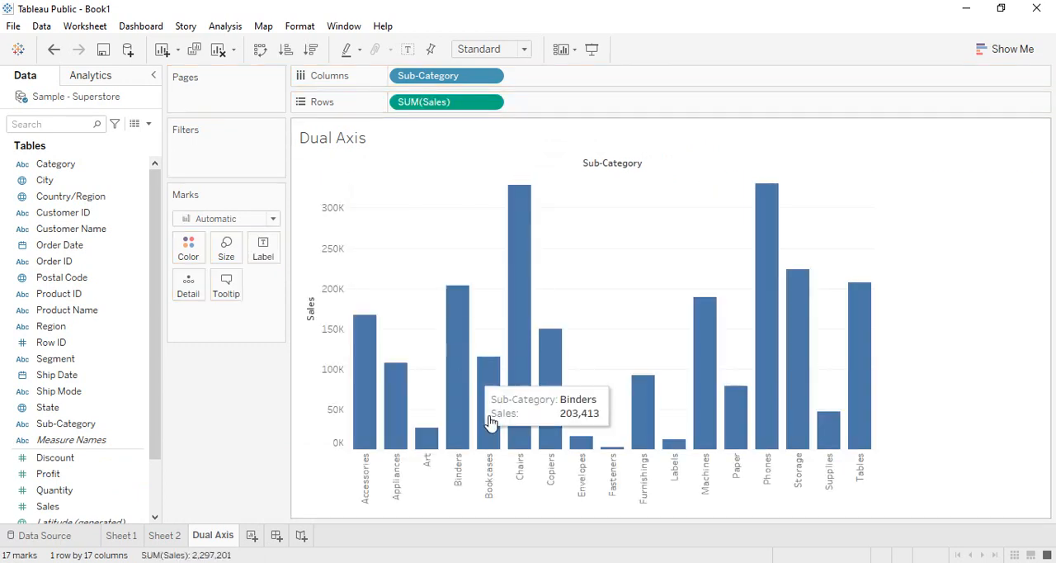
click(311, 51)
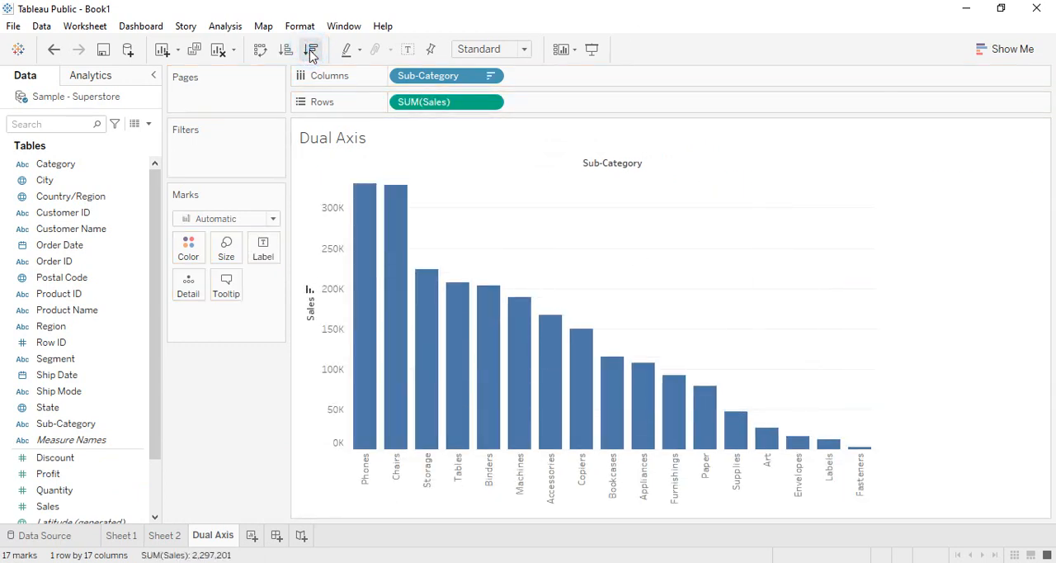
Color the Sales bars green and fit the chart to Entire View.
click(201, 258)
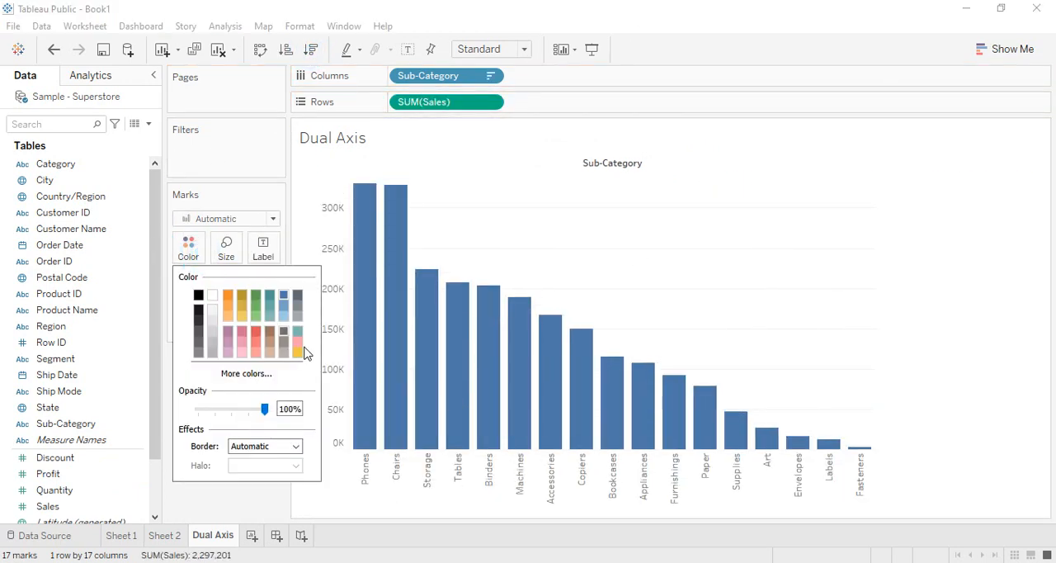
click(256, 295)
click(272, 506)
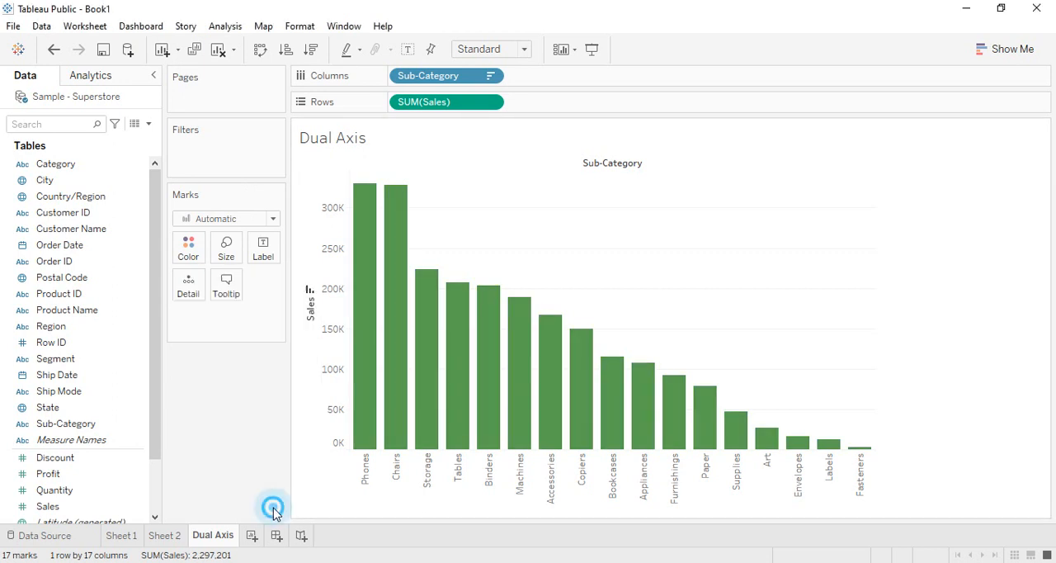
click(524, 49)
click(519, 105)
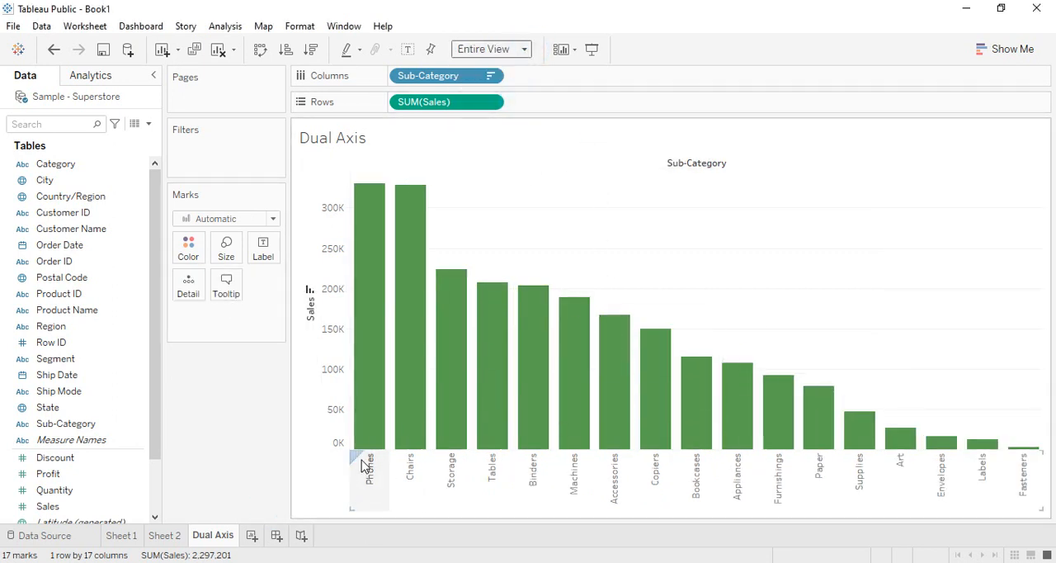
Add Profit to the rows after Sales so it plots as a second chart by Sub-Category.
mouse_move(47, 506)
mouse_down()
mouse_move(404, 305)
mouse_move(247, 430)
mouse_move(48, 507)
mouse_up()
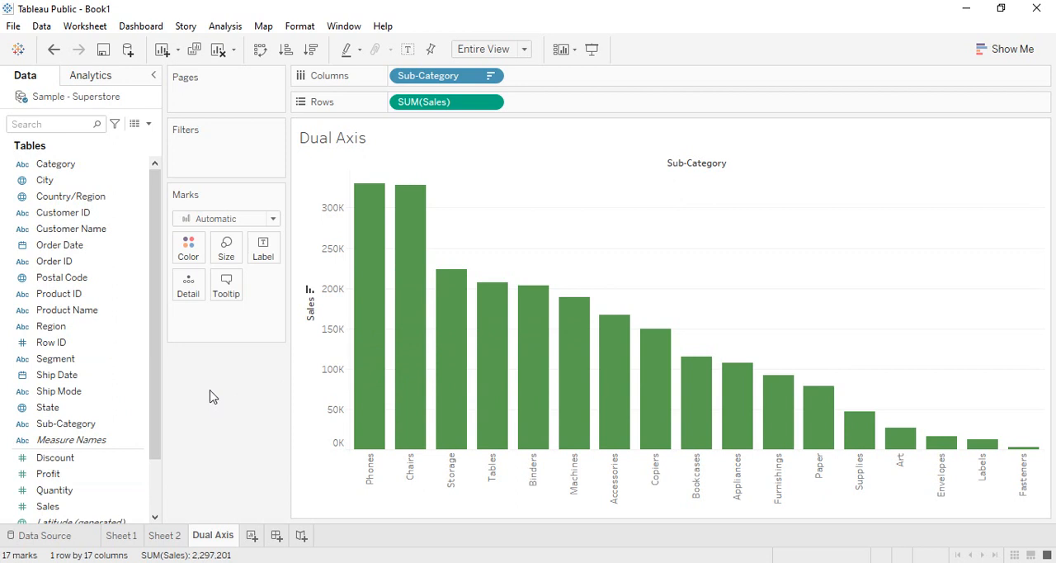
click(69, 476)
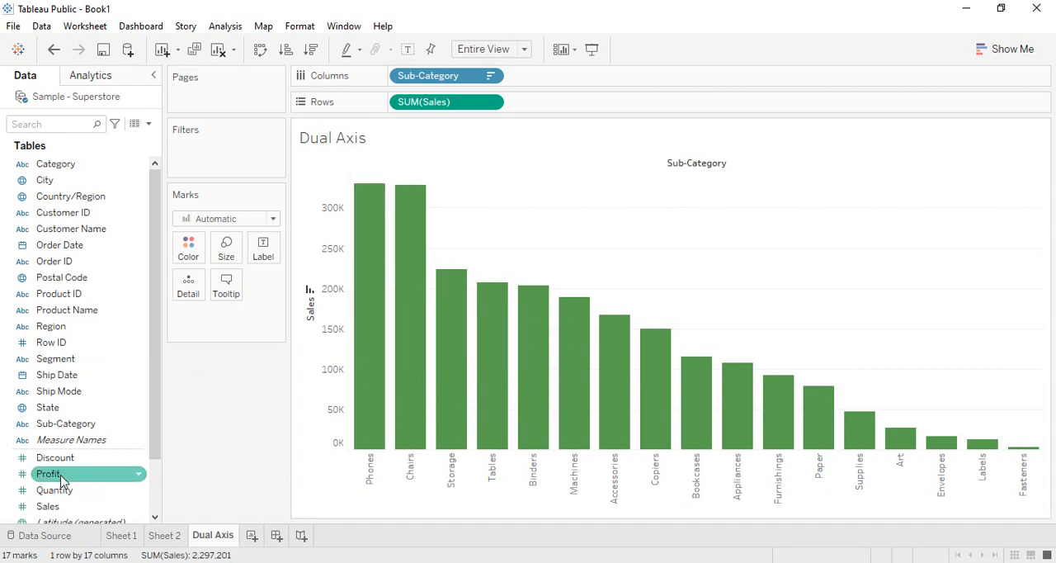
click(54, 477)
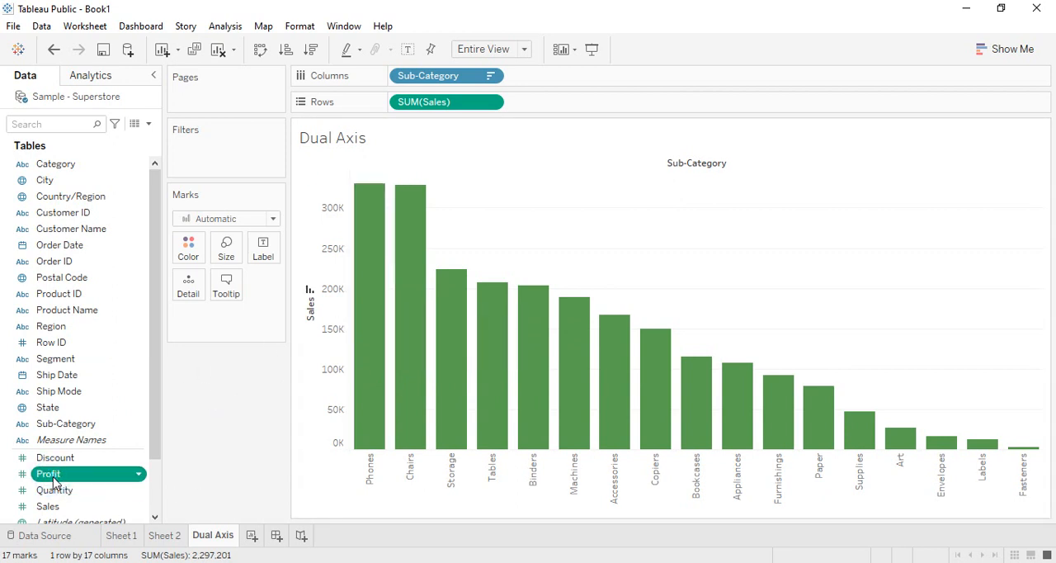
drag(54, 484, 564, 107)
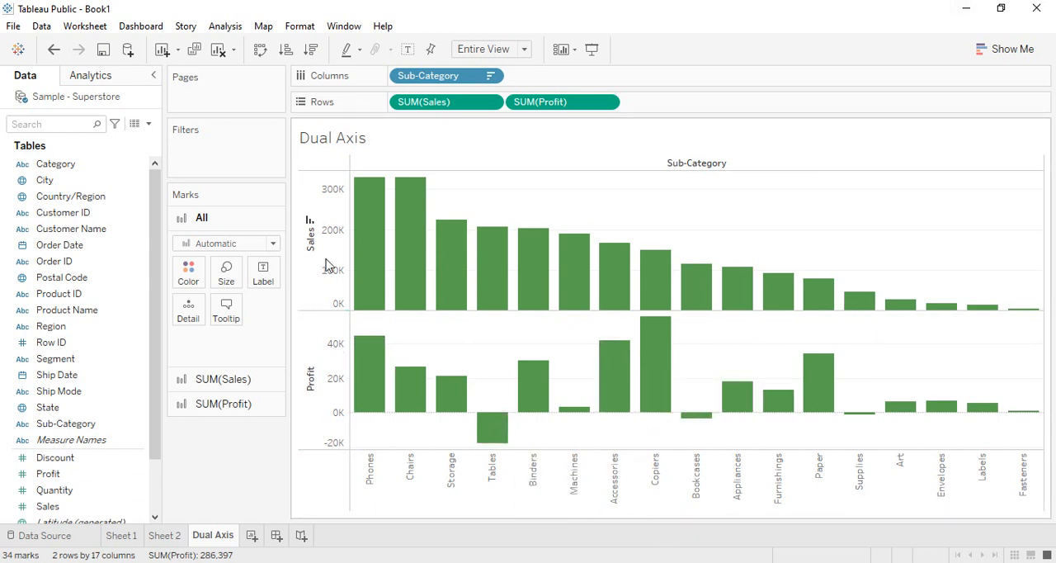
Examine the separate mark settings for all measures, Sales and Profit.
mouse_move(363, 355)
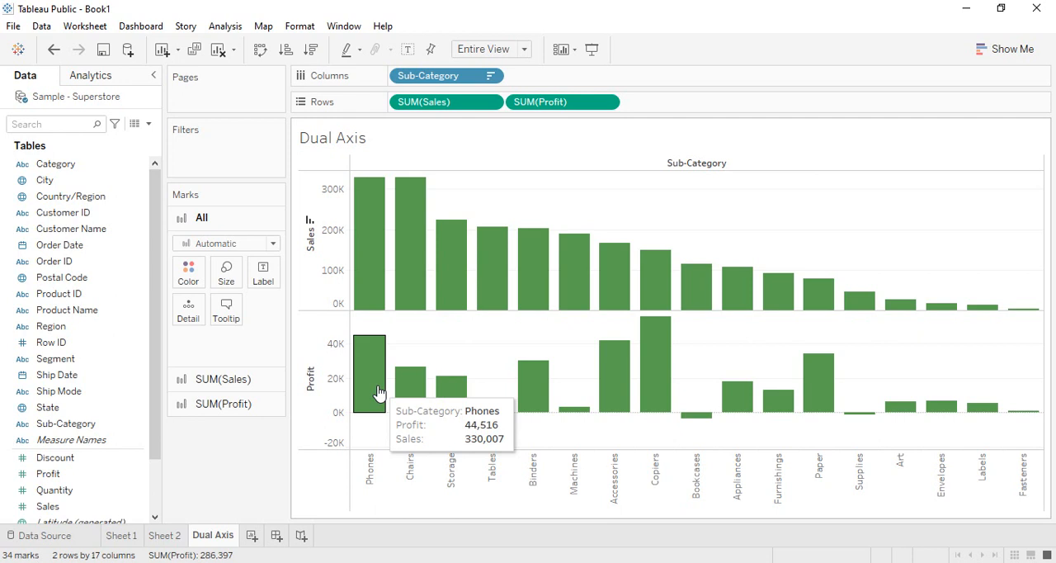
click(238, 383)
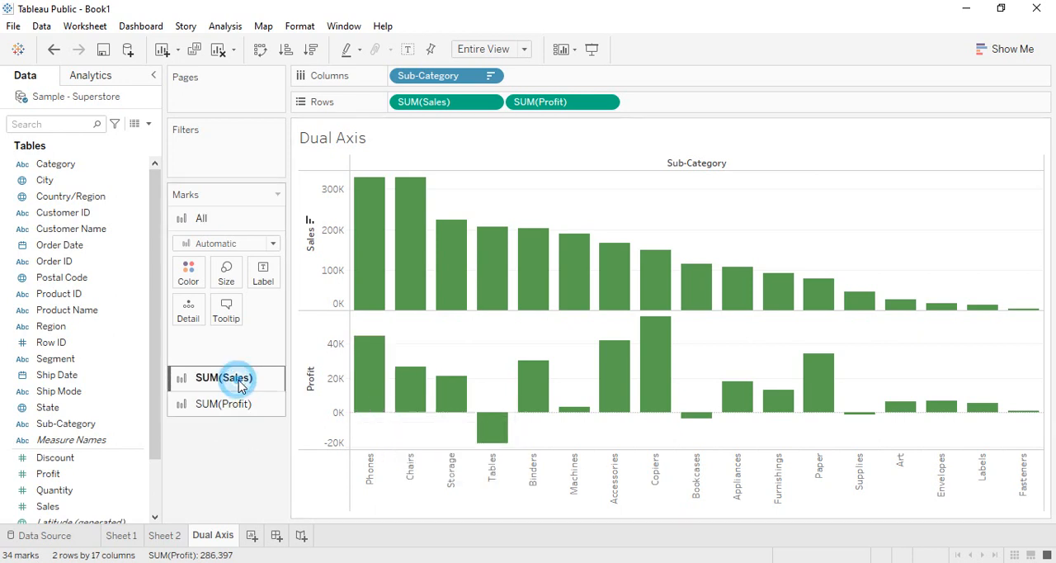
click(201, 217)
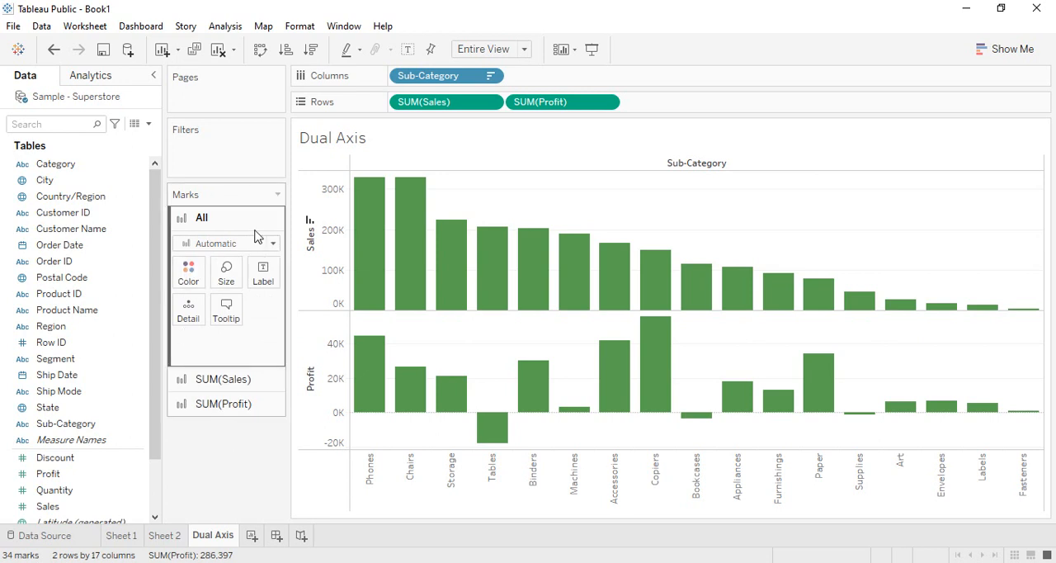
click(221, 385)
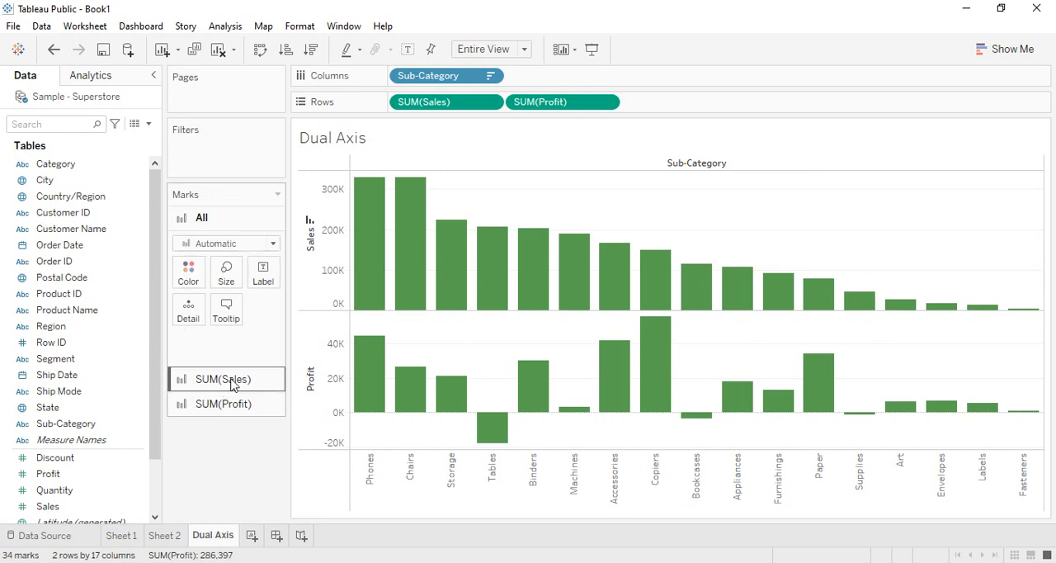
click(202, 217)
click(221, 404)
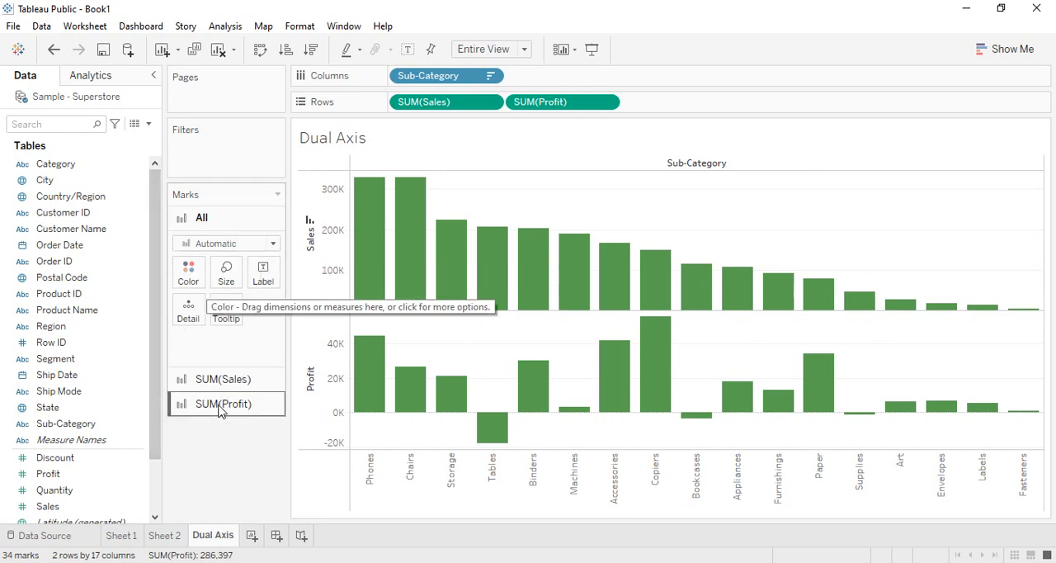
click(223, 381)
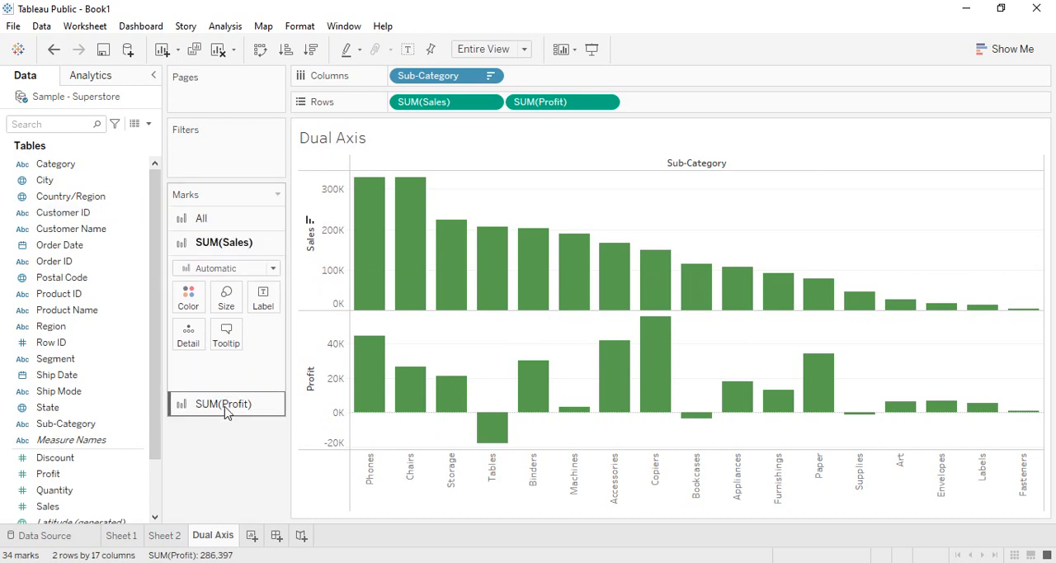
Change only the Profit marks to a line and color it red.
click(227, 408)
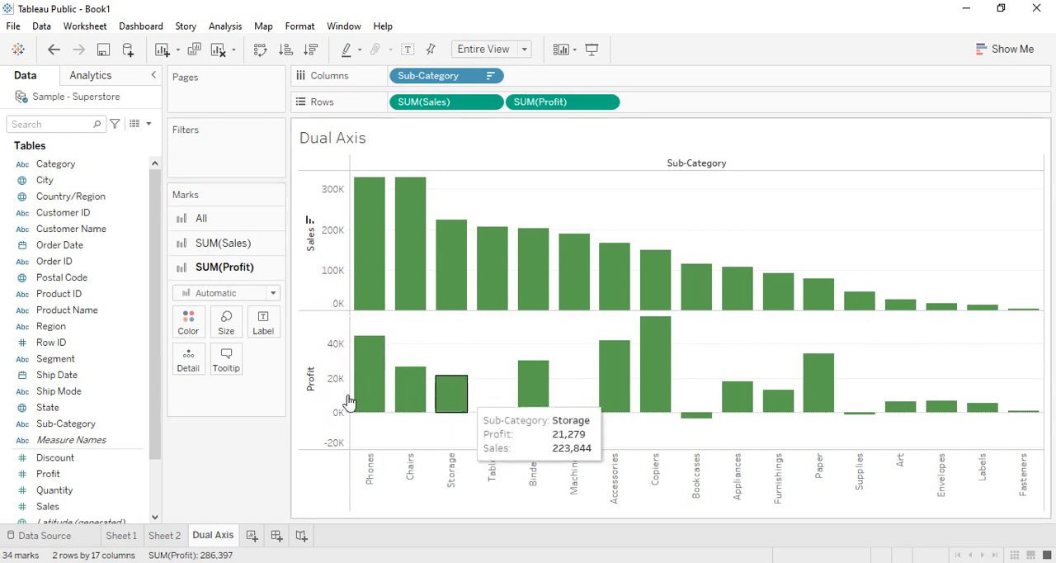
click(200, 243)
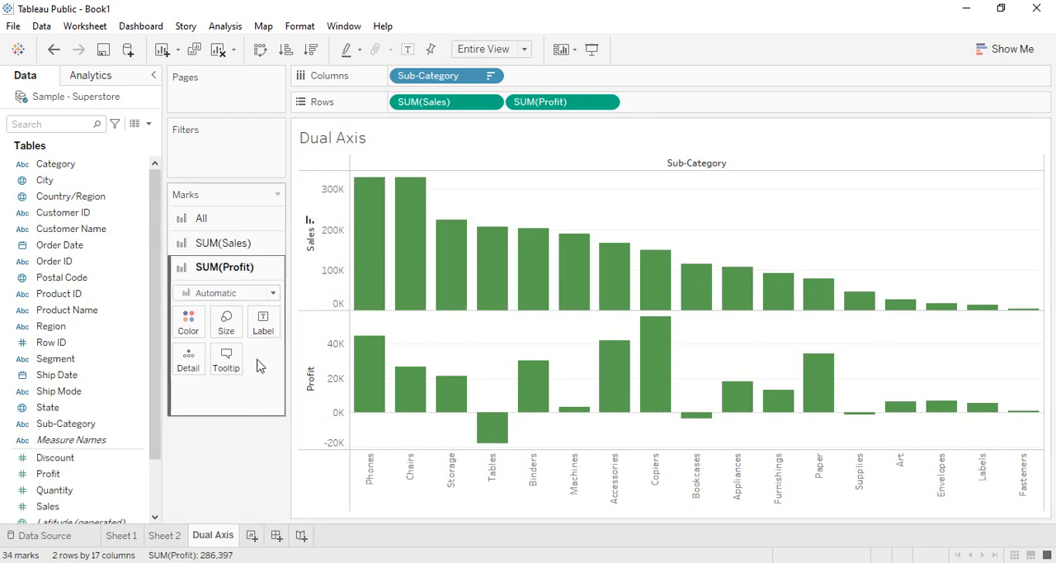
click(275, 298)
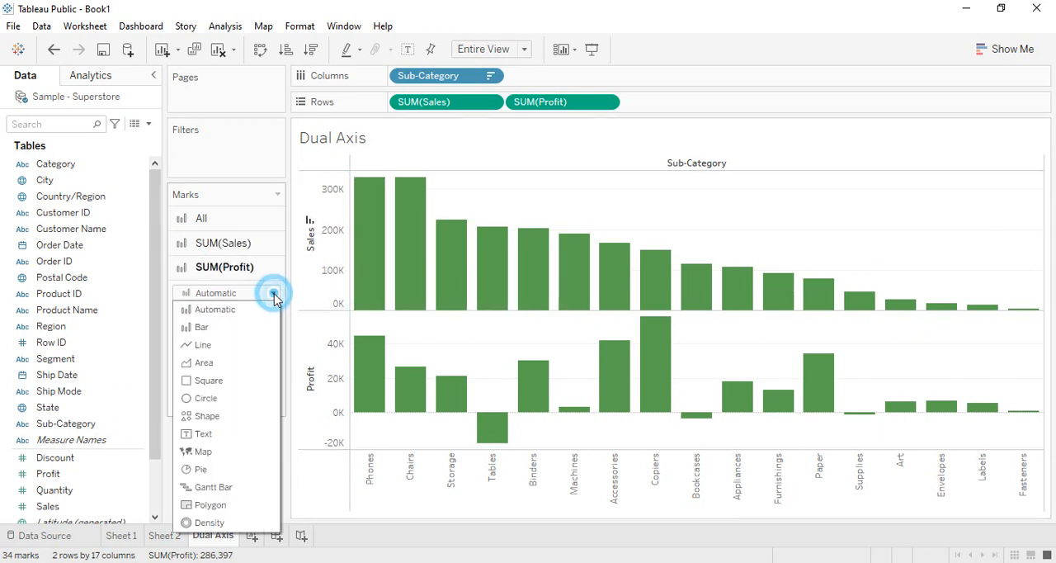
click(218, 346)
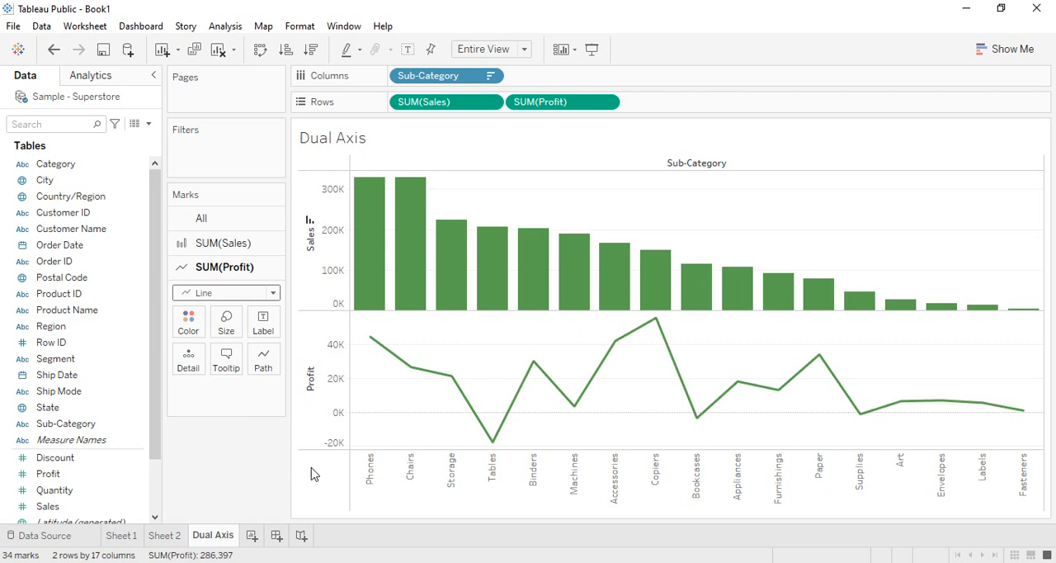
click(188, 328)
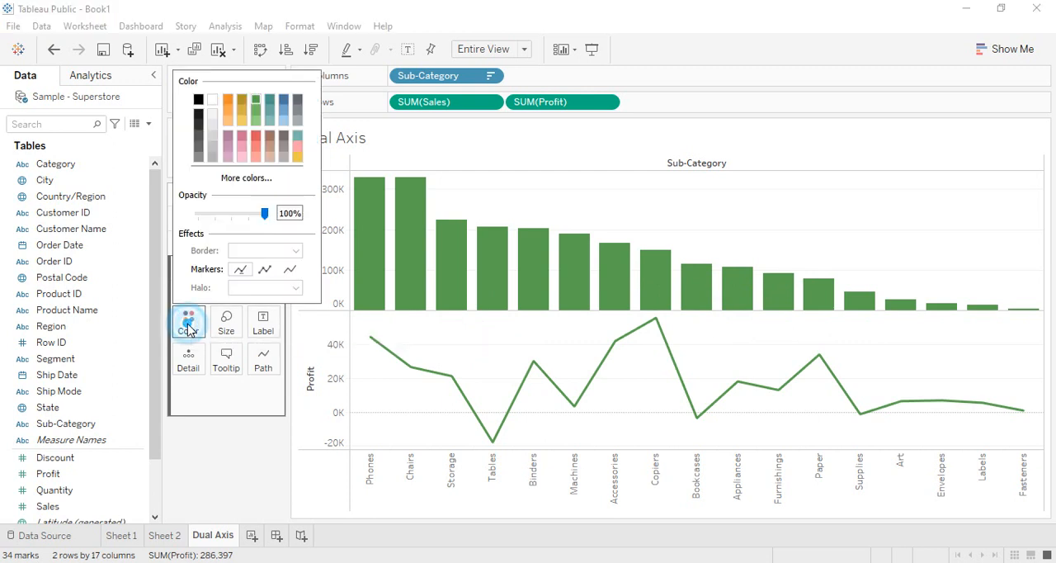
click(255, 139)
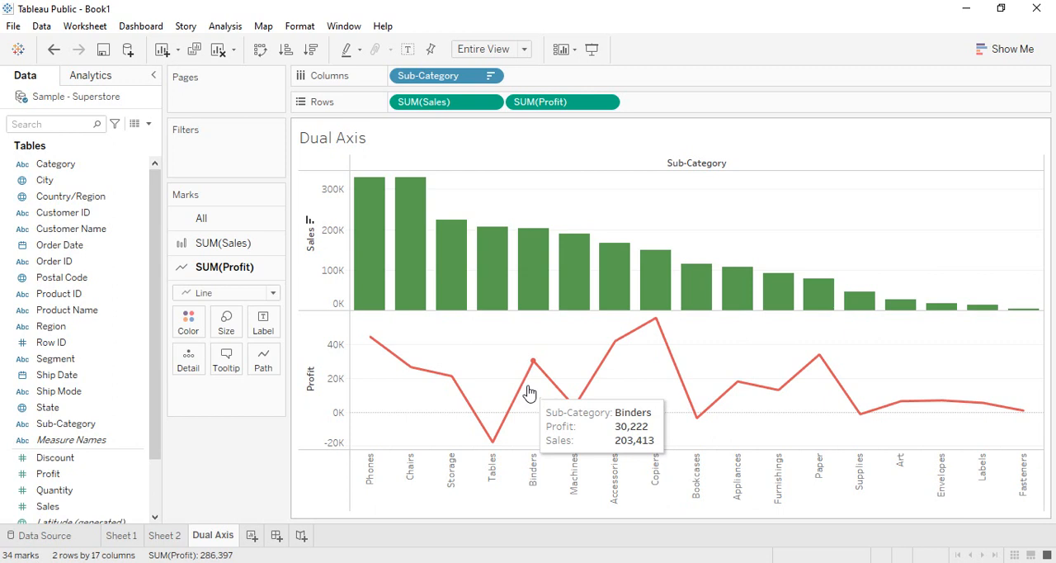
Combine Sales and Profit into one chart by giving Profit a dual axis.
right_click(519, 106)
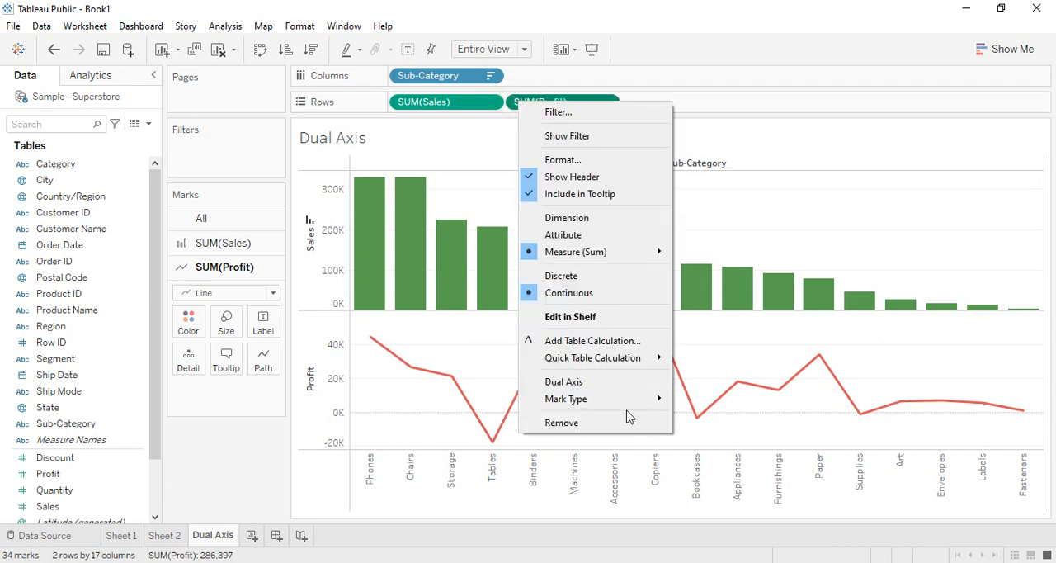
click(567, 384)
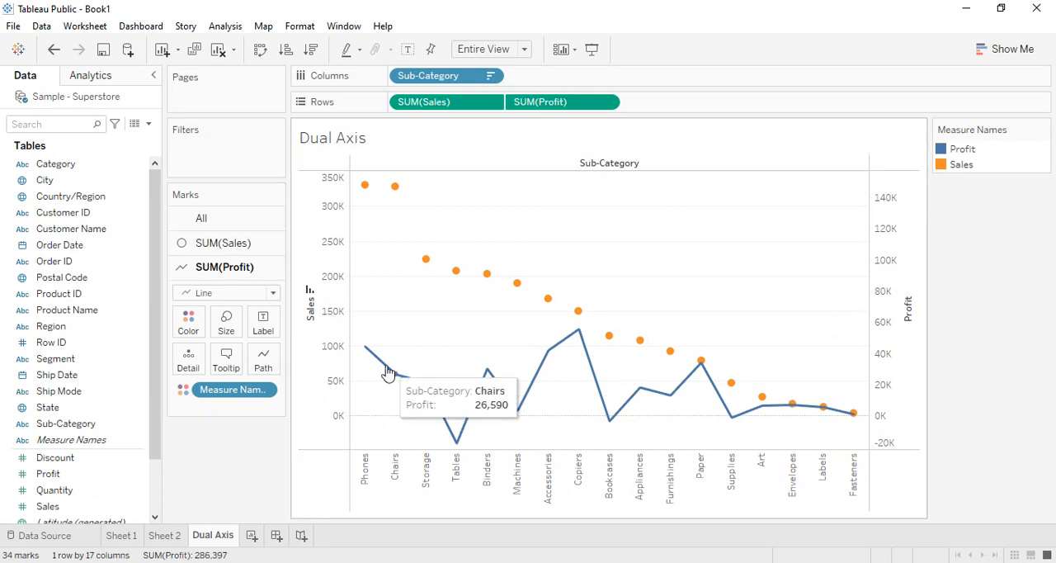
mouse_move(525, 402)
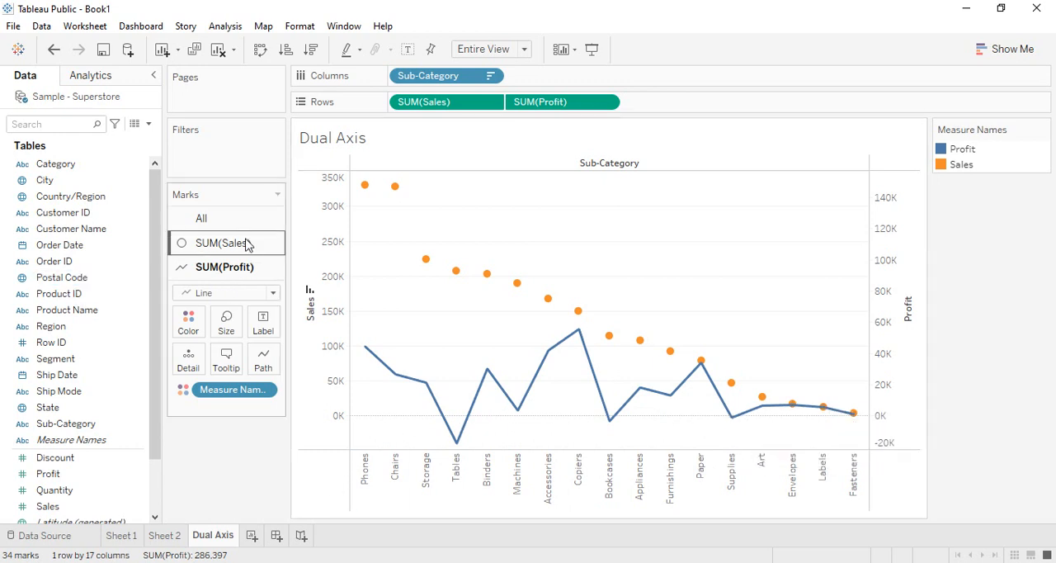
mouse_move(487, 283)
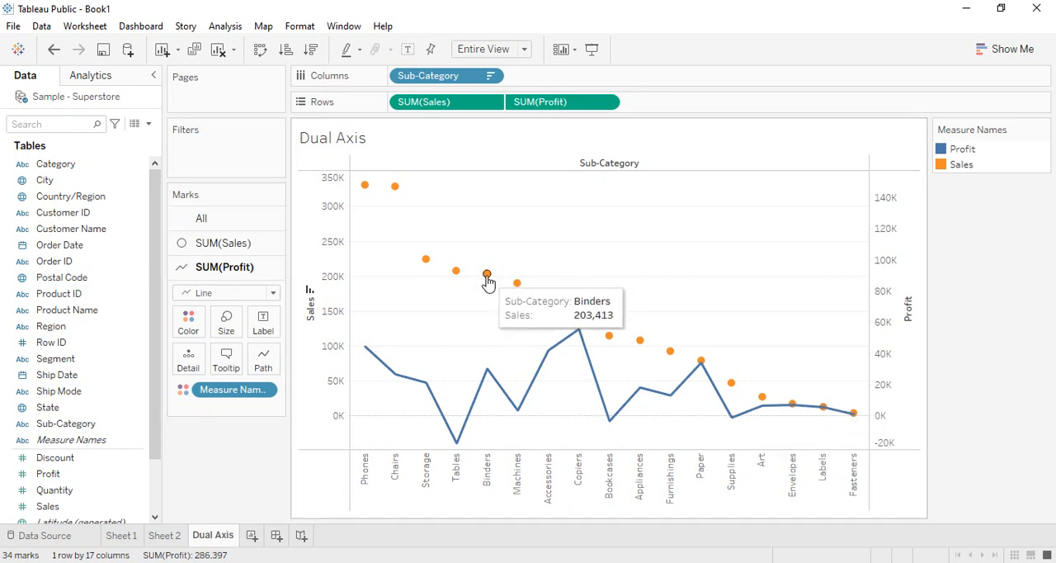
Change only the Sales marks to bars.
click(202, 243)
click(272, 269)
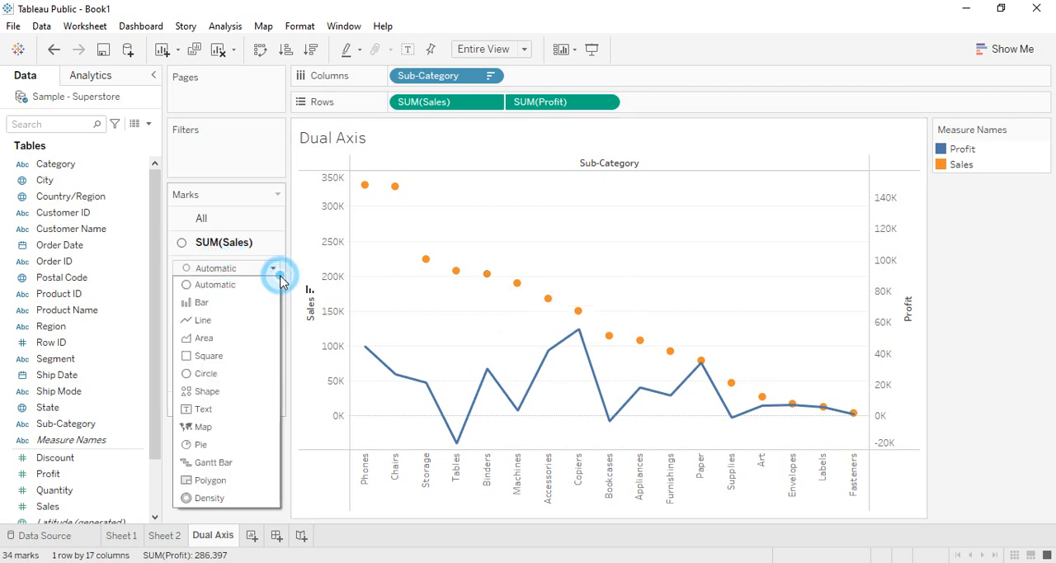
click(218, 303)
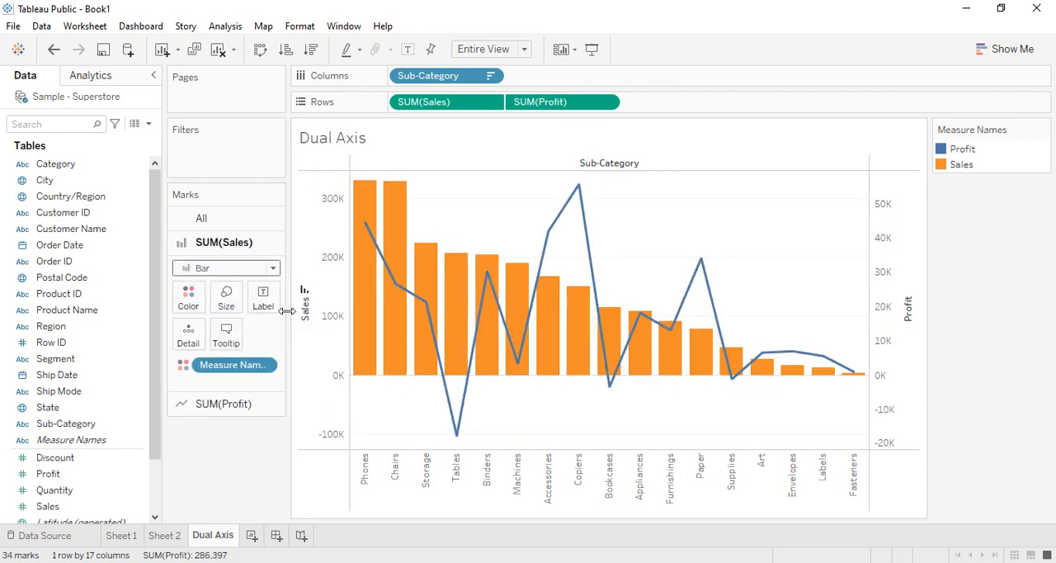
Assign green to Sales and red to Profit in the measure name colors and apply them.
click(188, 297)
click(248, 348)
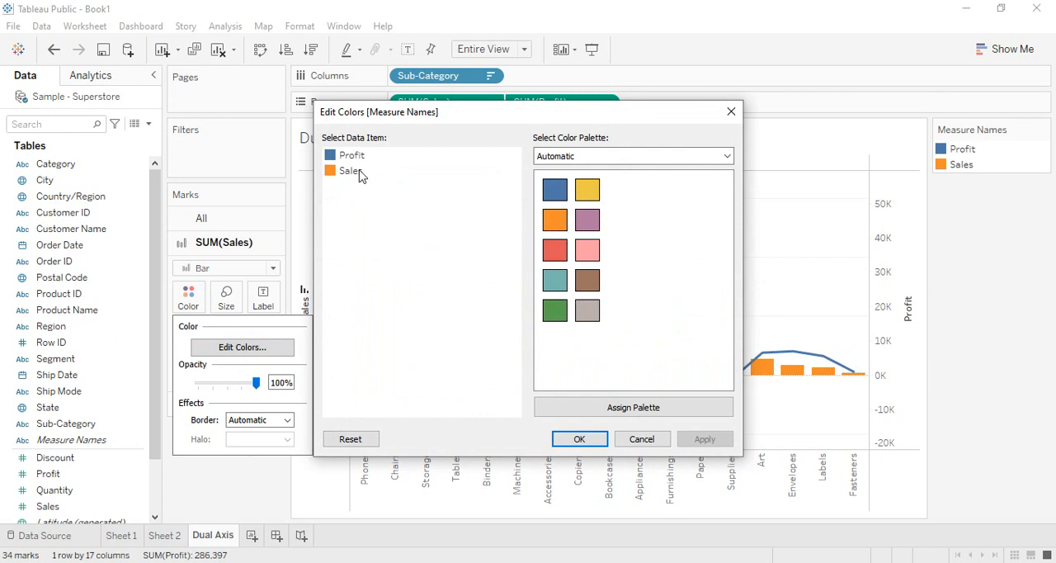
click(353, 172)
click(556, 311)
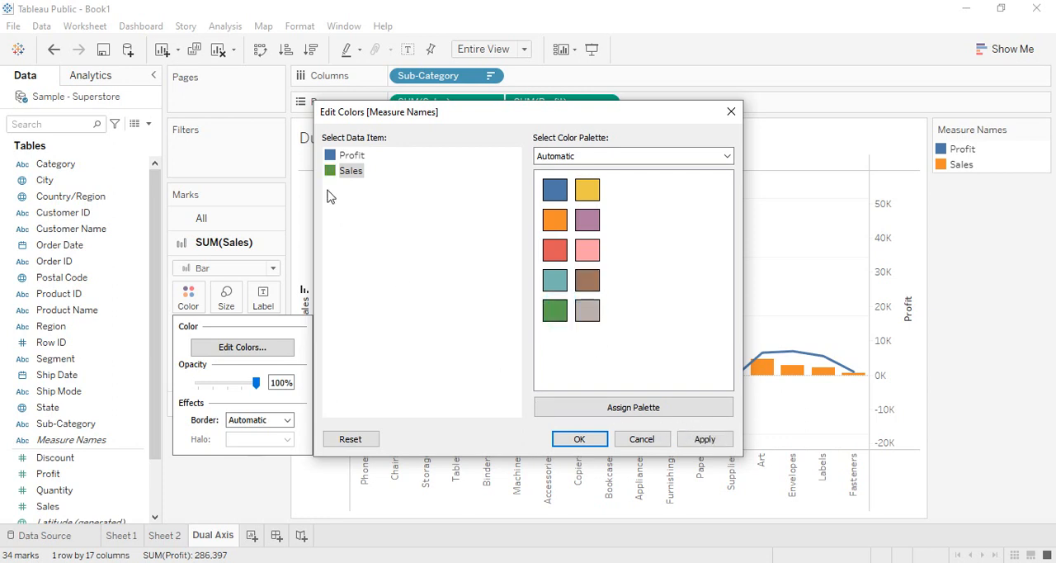
click(348, 156)
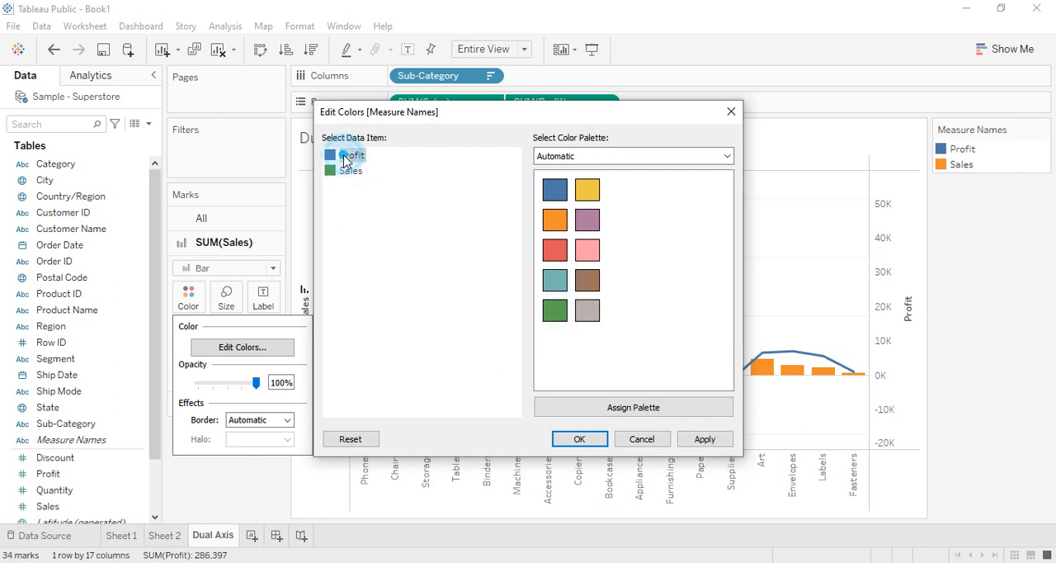
click(556, 249)
click(705, 439)
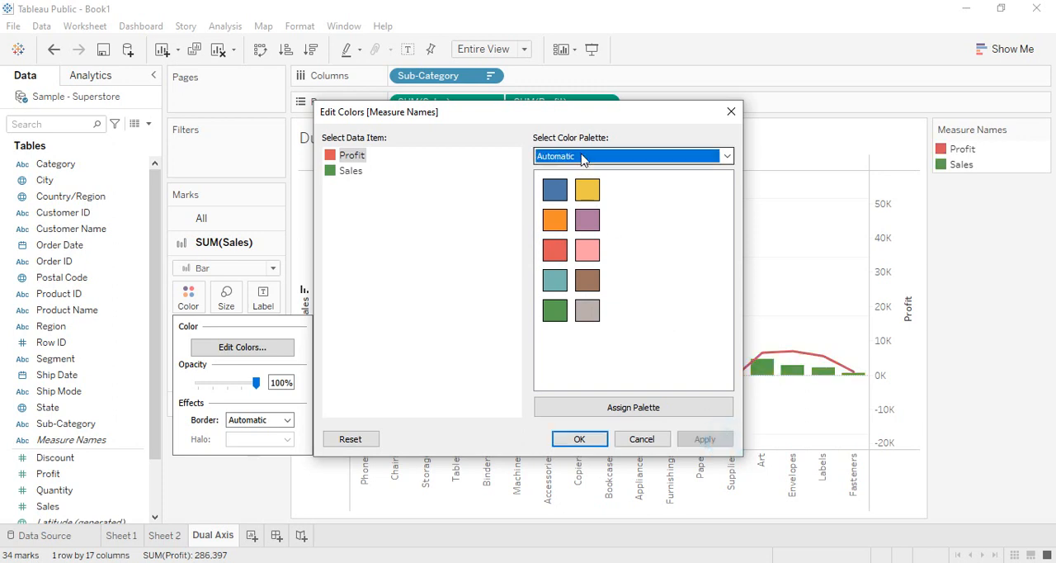
Recolor Sales yellow in the measure name colors and accept the change.
drag(603, 109, 459, 110)
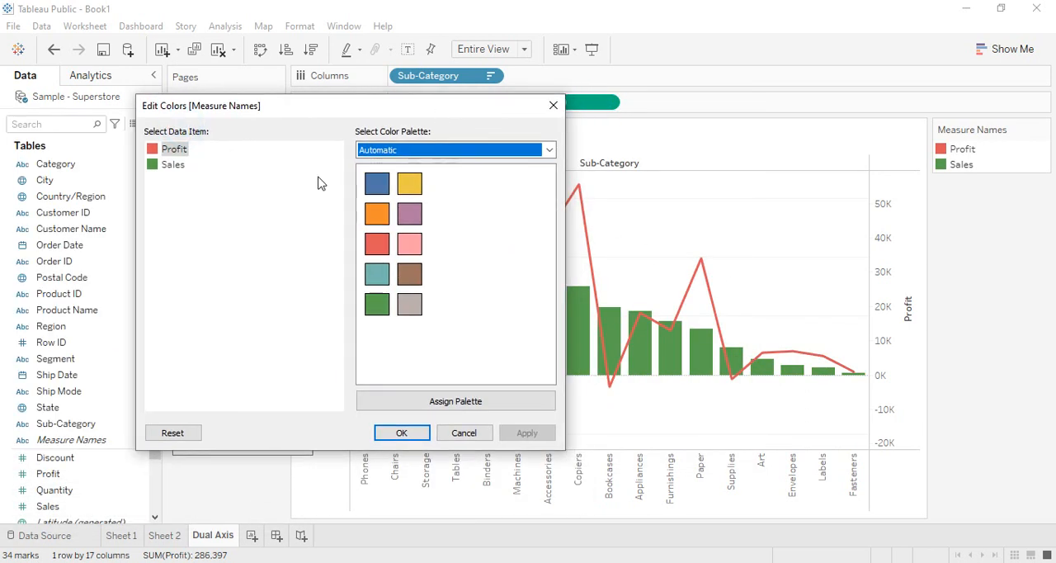
click(172, 165)
click(410, 183)
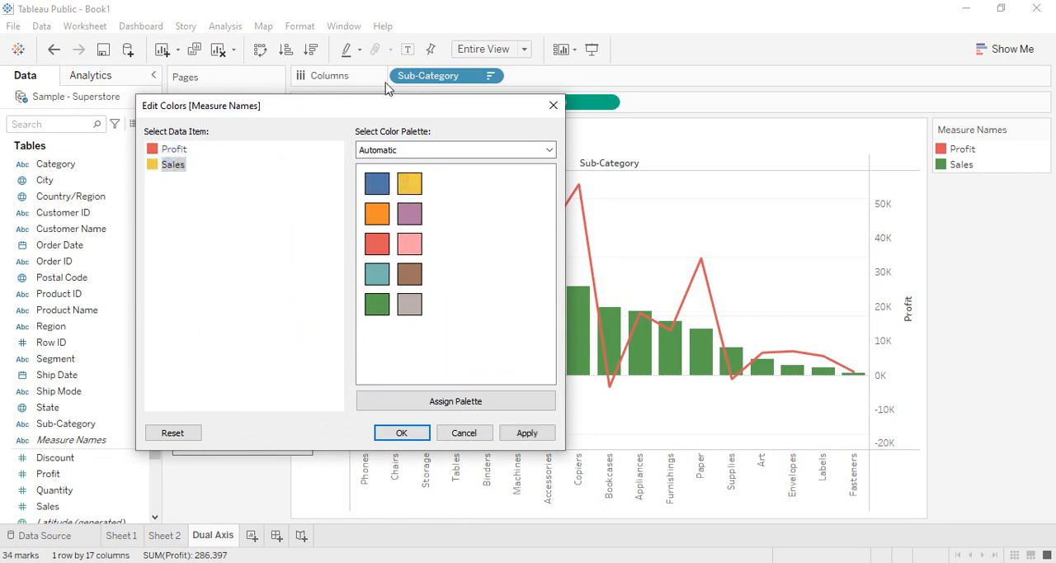
click(382, 105)
drag(367, 107, 217, 72)
click(377, 398)
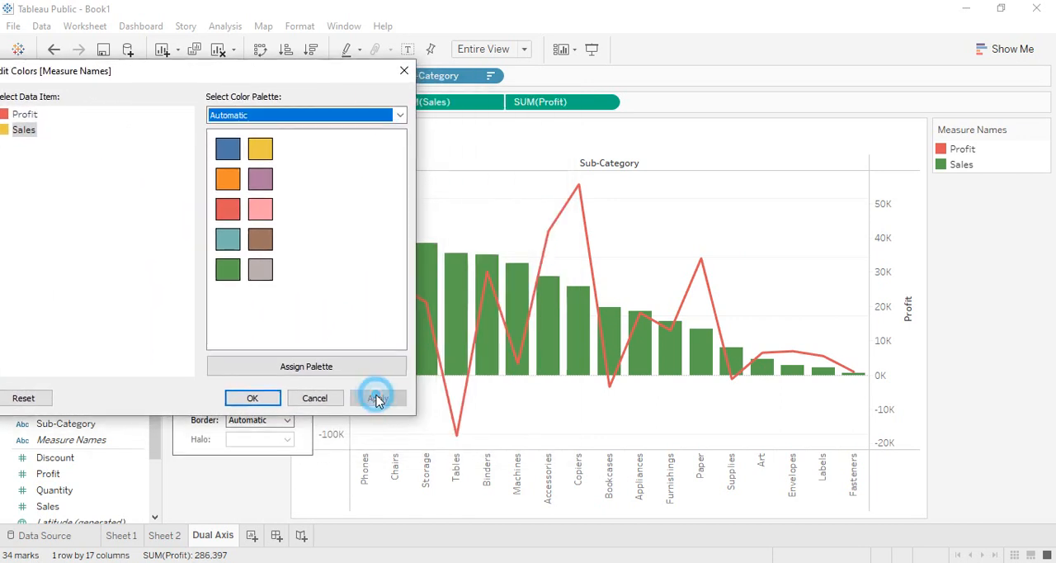
drag(306, 68, 433, 75)
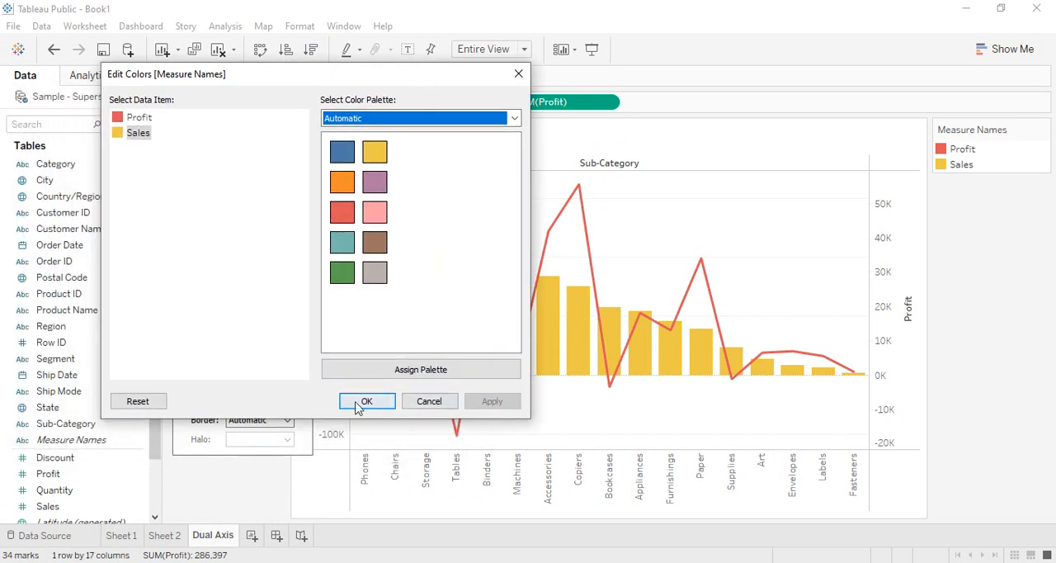
click(381, 404)
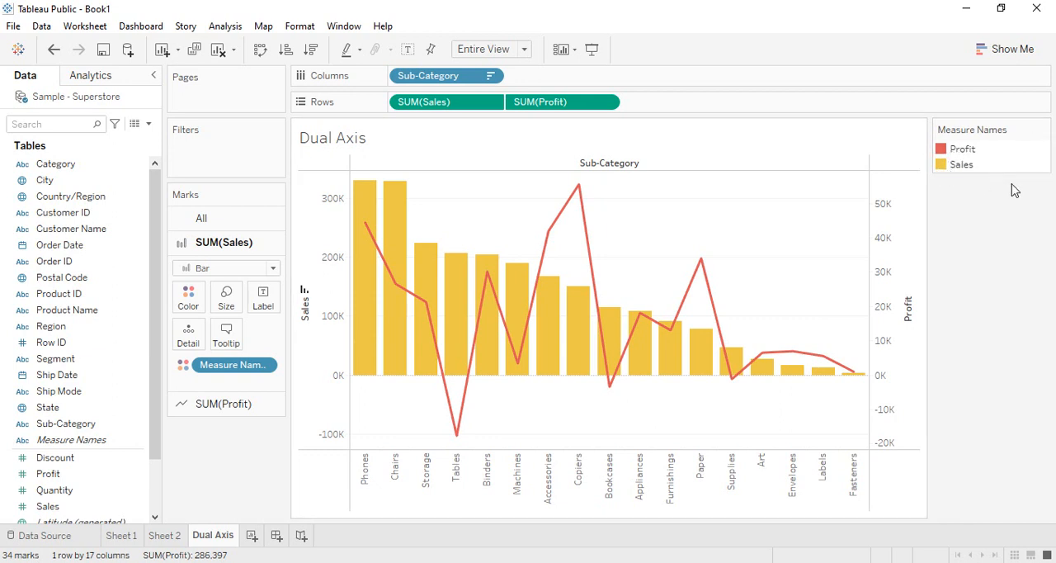
Widen the chart area by narrowing the Measure Names legend.
mouse_move(446, 349)
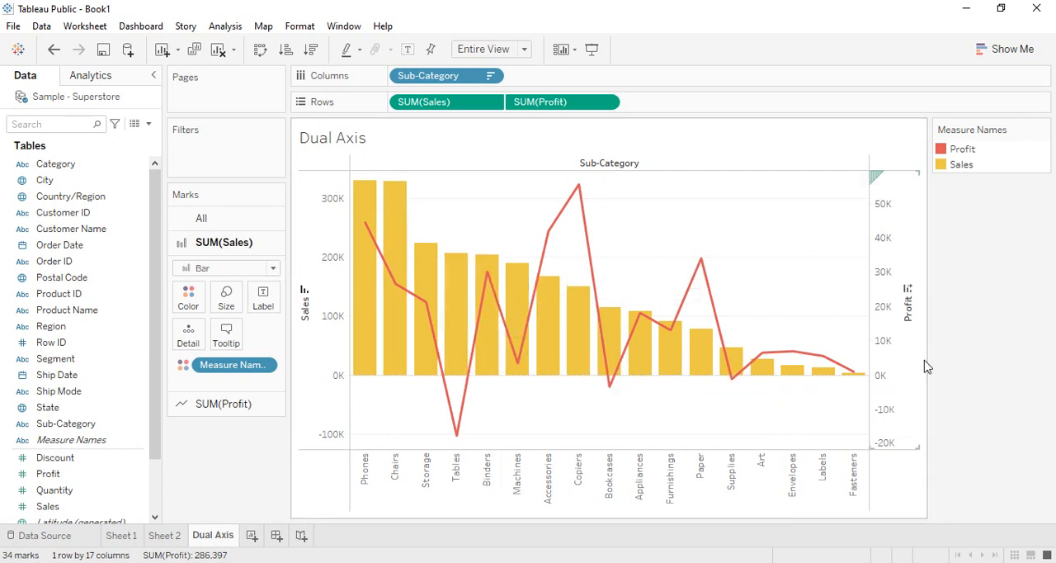
drag(929, 294, 1001, 291)
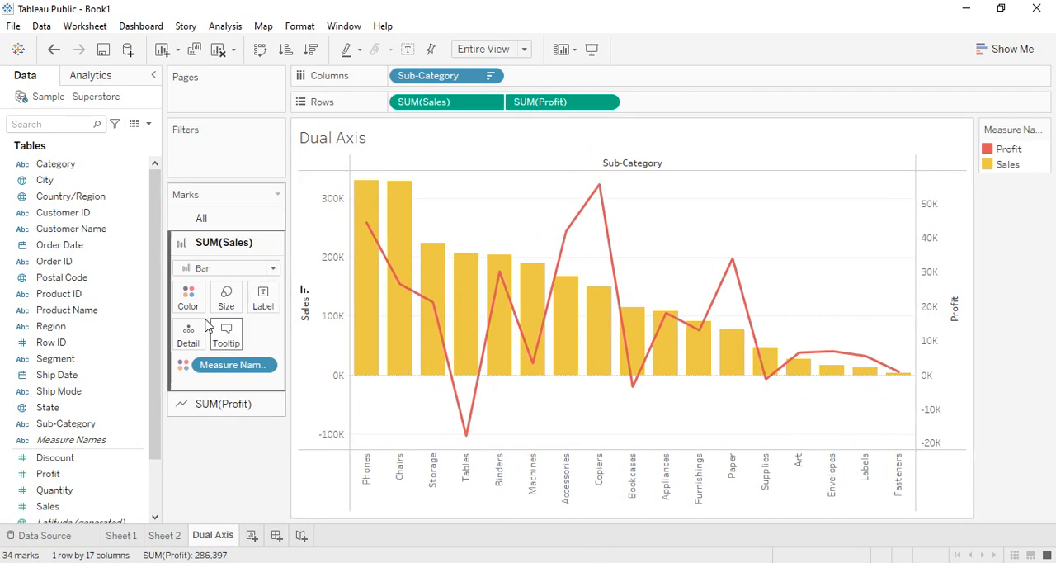
mouse_move(374, 198)
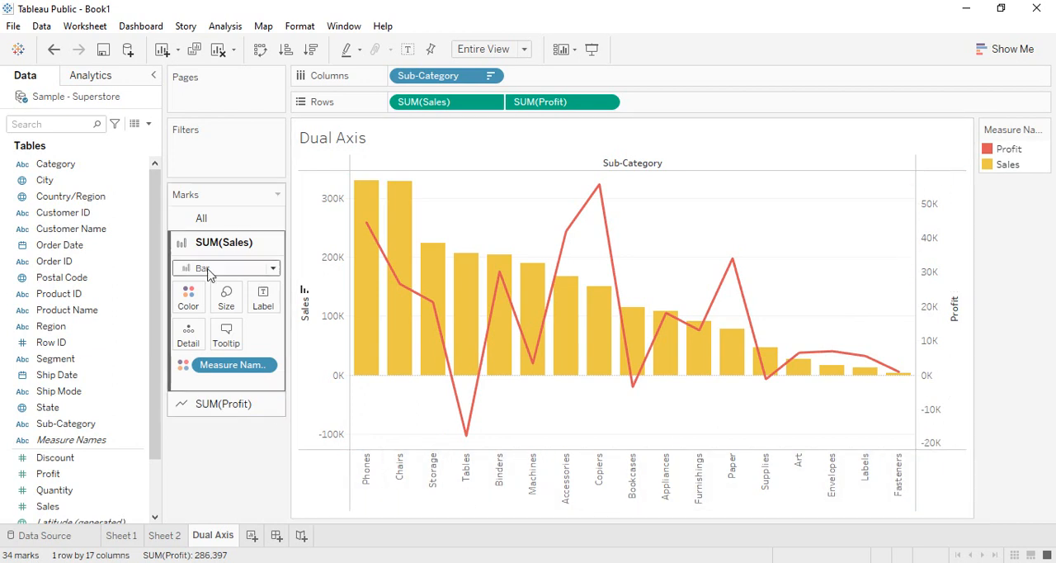
mouse_move(704, 385)
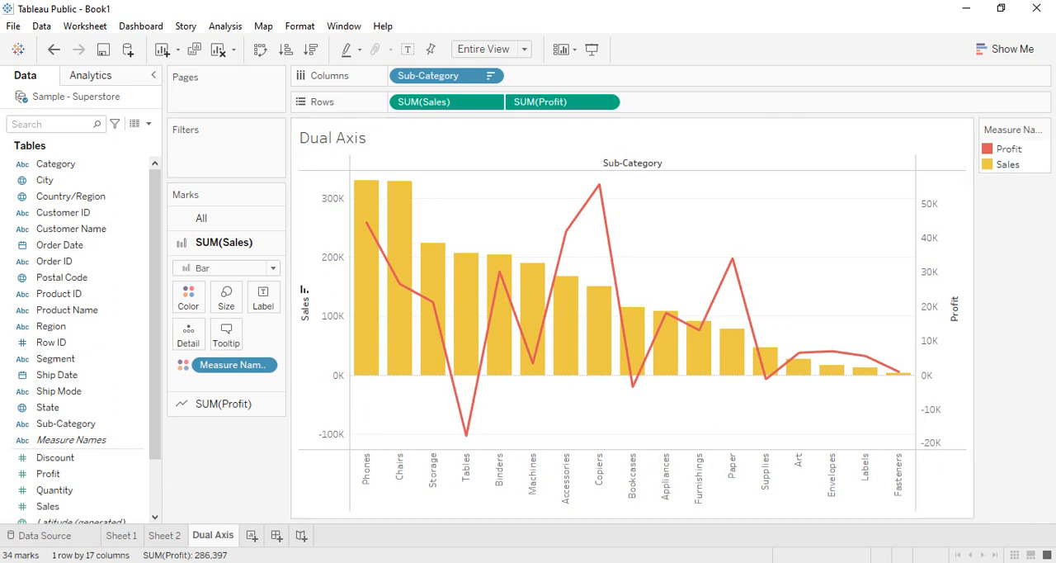
Try the step and jump line types on the Profit line and return it to the linear type.
click(232, 405)
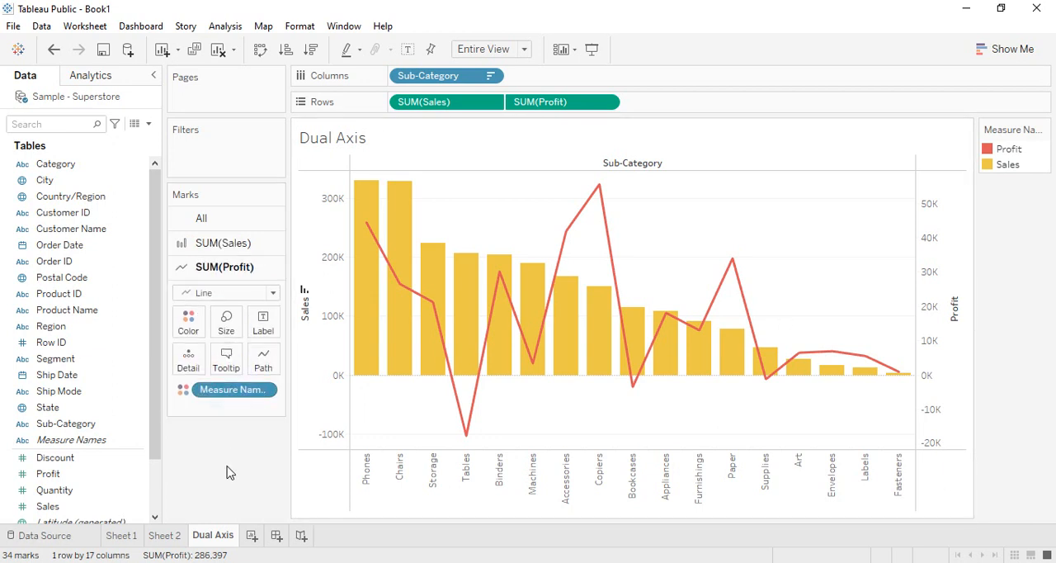
click(265, 366)
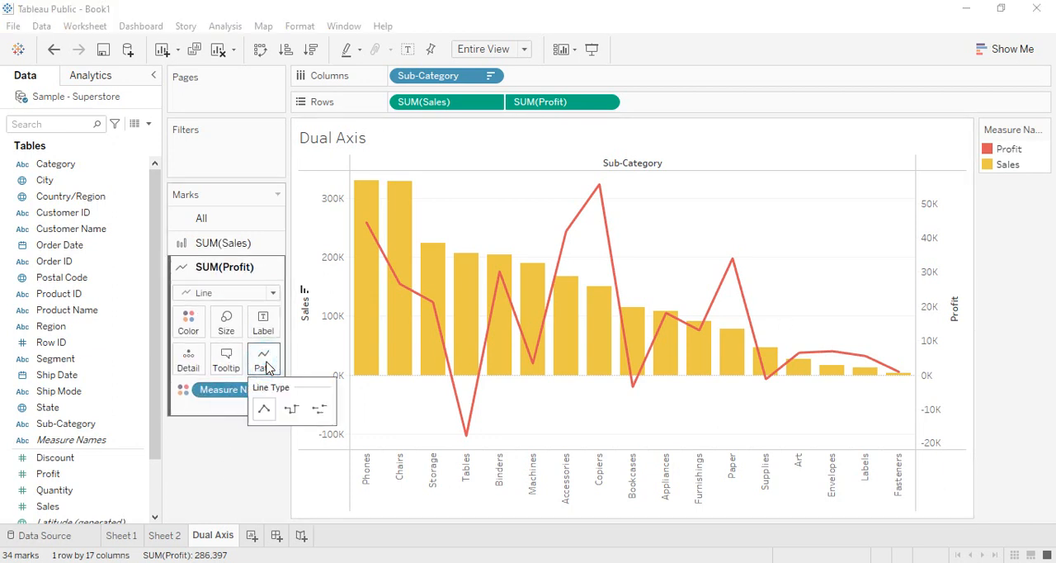
click(291, 409)
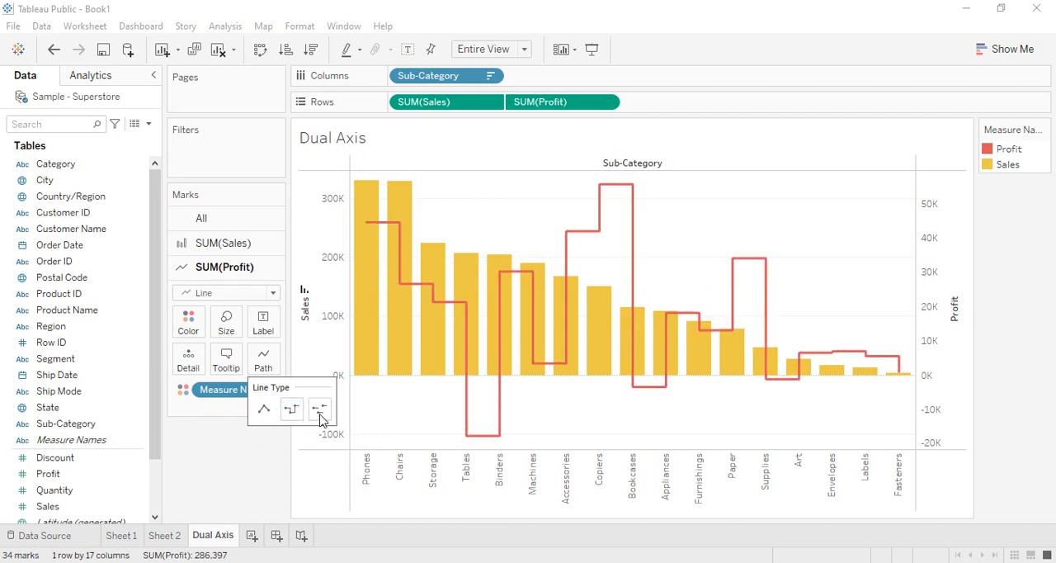
click(320, 410)
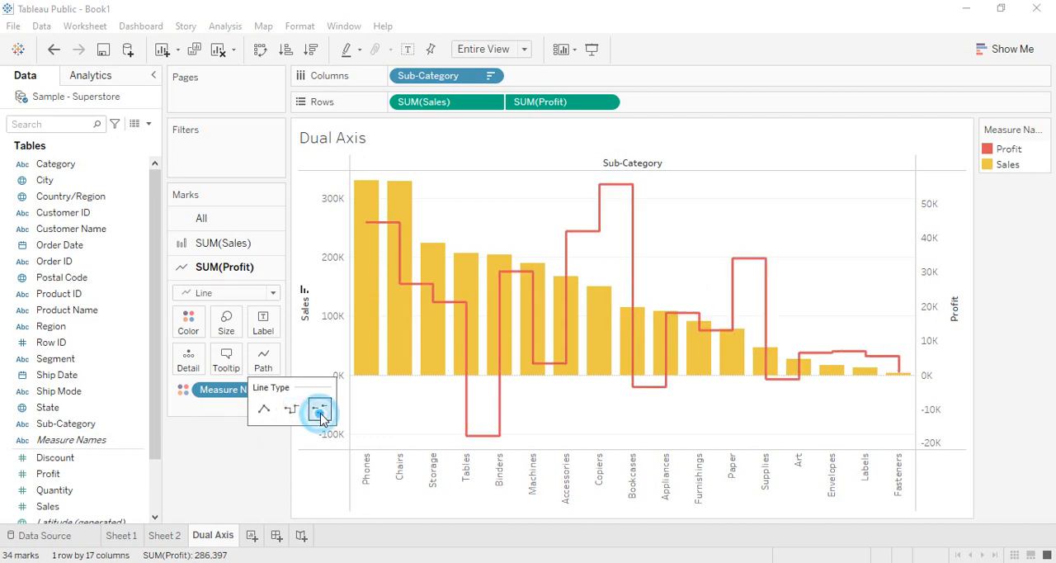
click(263, 409)
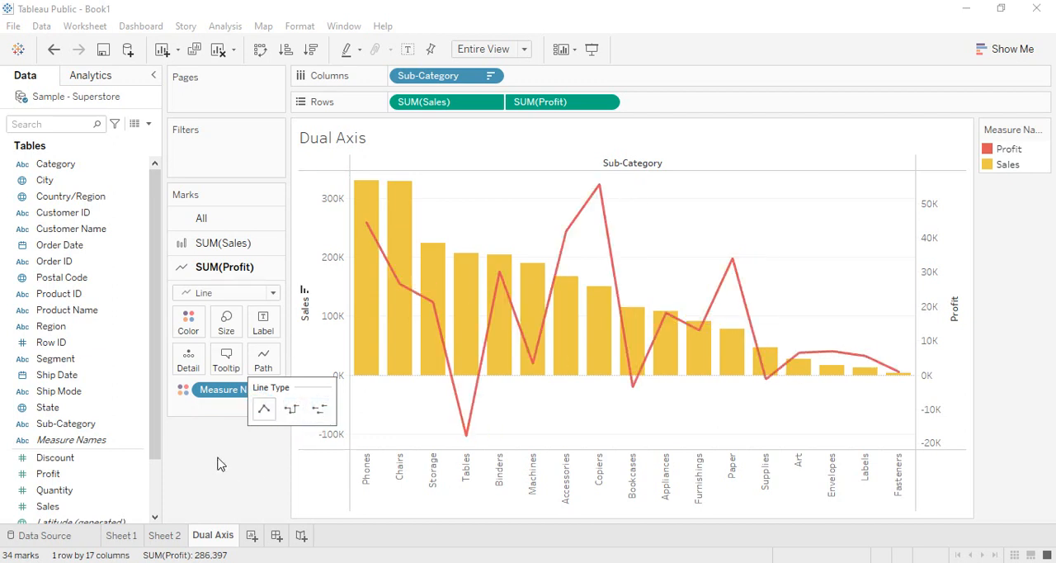
click(219, 462)
Make the Profit line thinner and label its points with the Profit values.
click(226, 326)
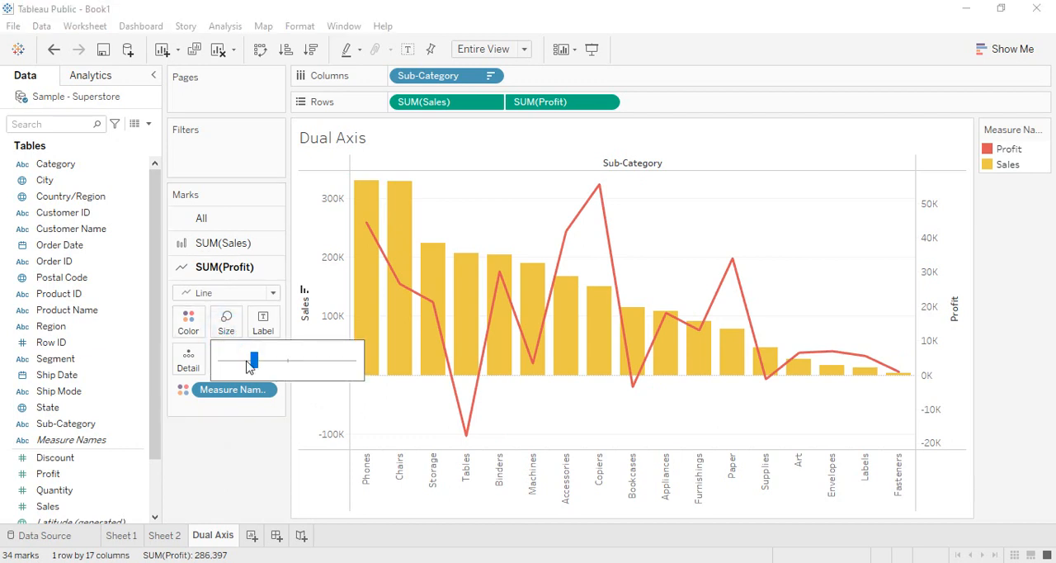
drag(251, 368, 336, 361)
drag(337, 361, 233, 363)
click(225, 454)
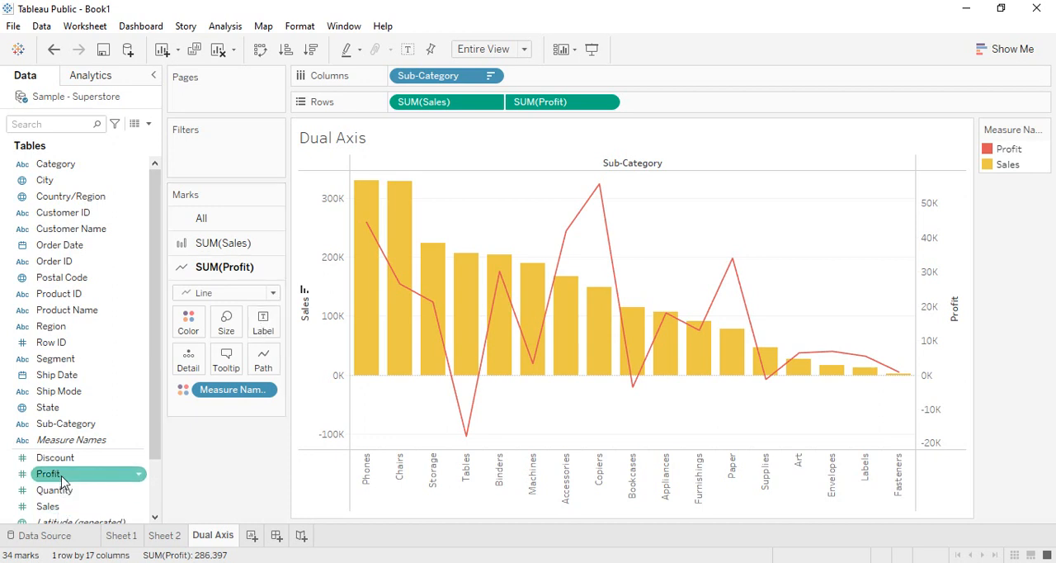
drag(58, 475, 279, 334)
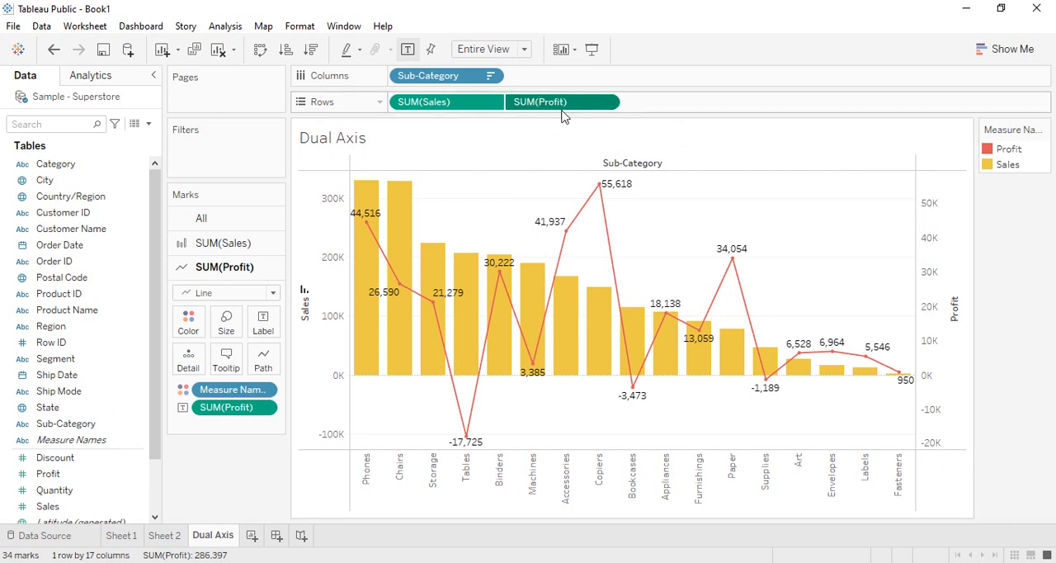
Try sorting the sub-categories by Profit in both ascending and descending order.
click(289, 52)
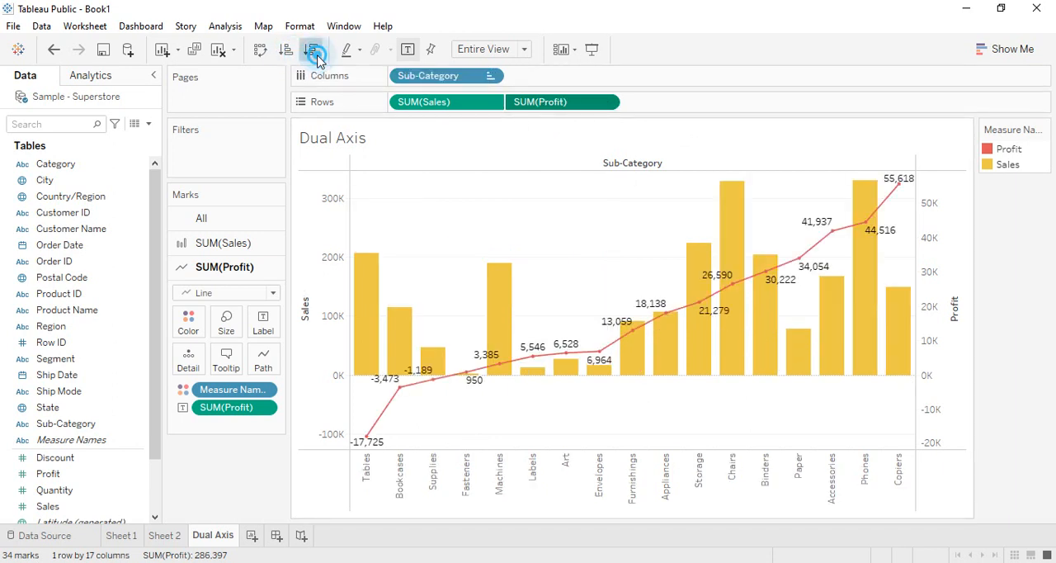
click(312, 50)
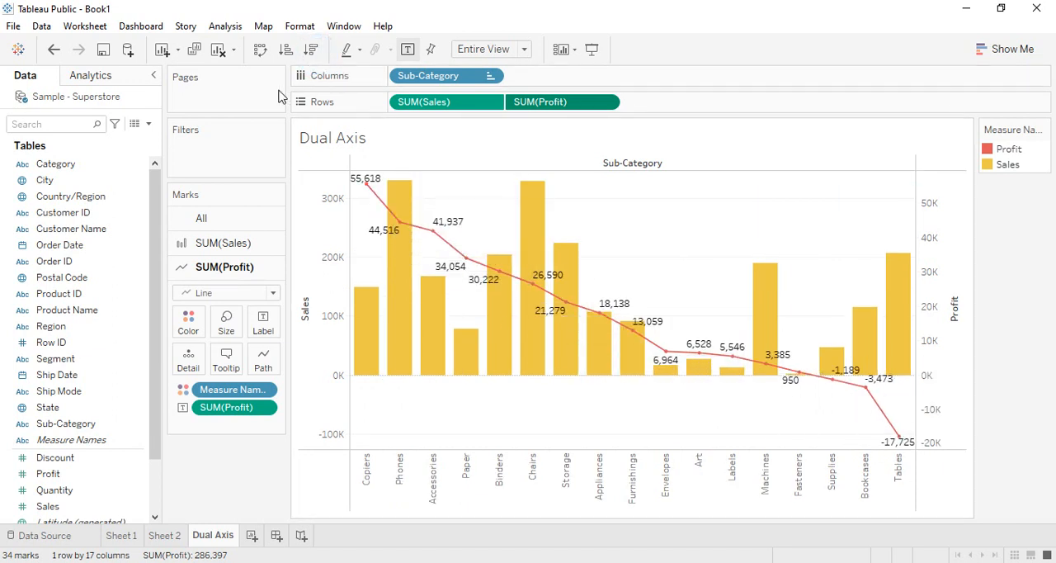
click(286, 50)
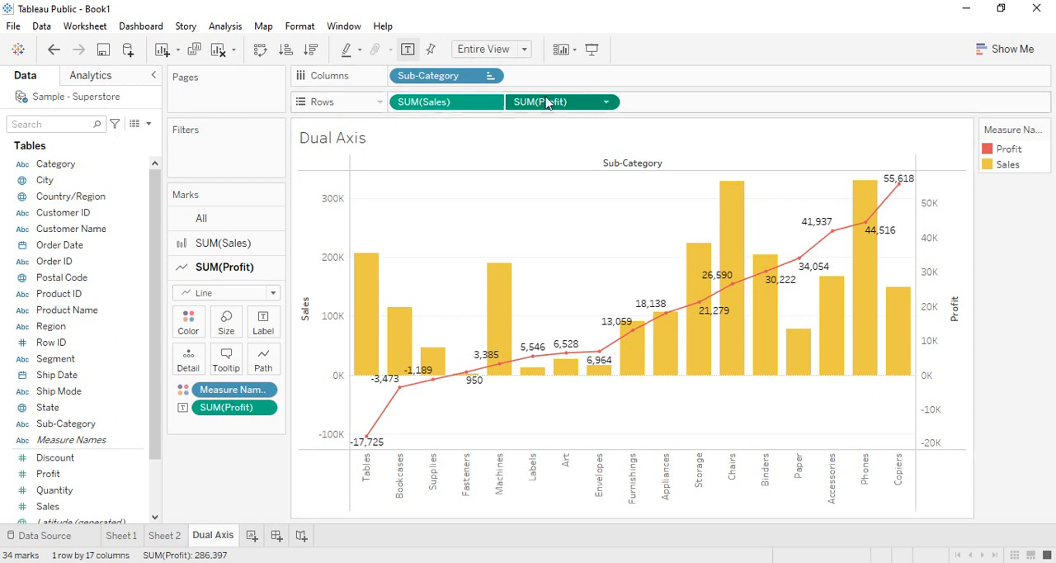
Sort the sub-categories by Sales in descending order.
click(456, 103)
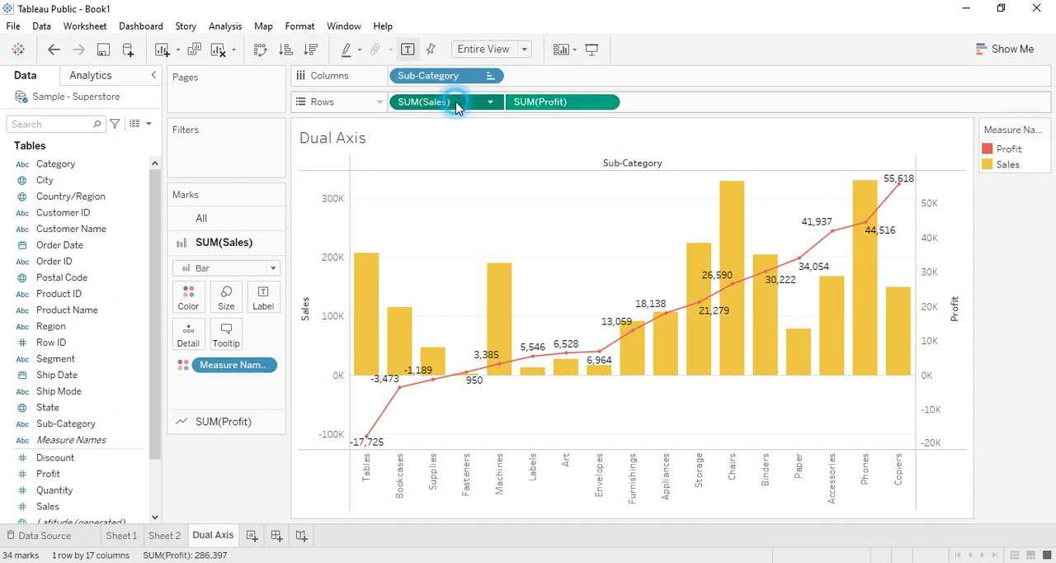
click(288, 52)
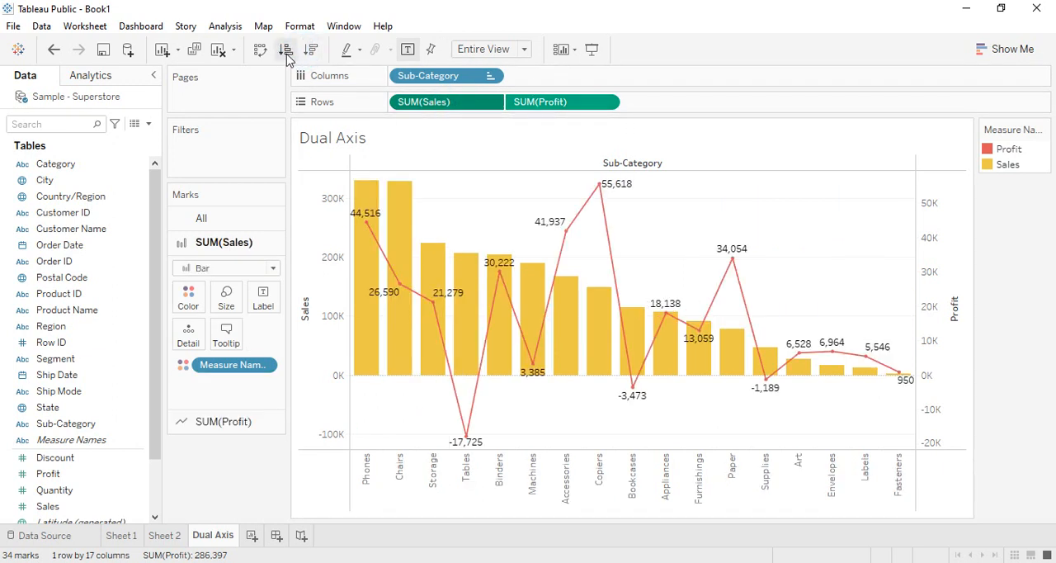
click(287, 51)
click(316, 51)
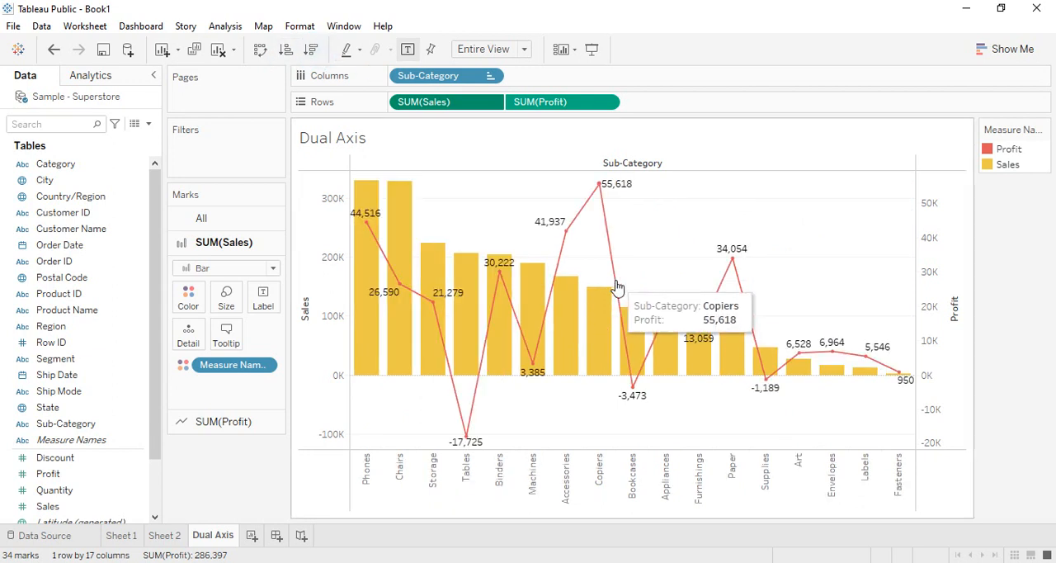
click(235, 422)
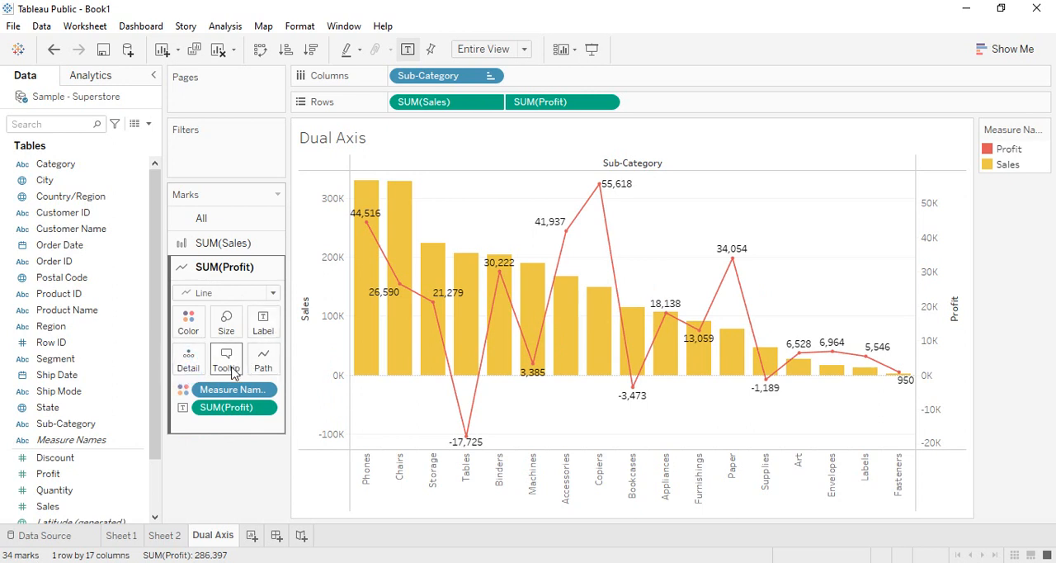
mouse_move(402, 286)
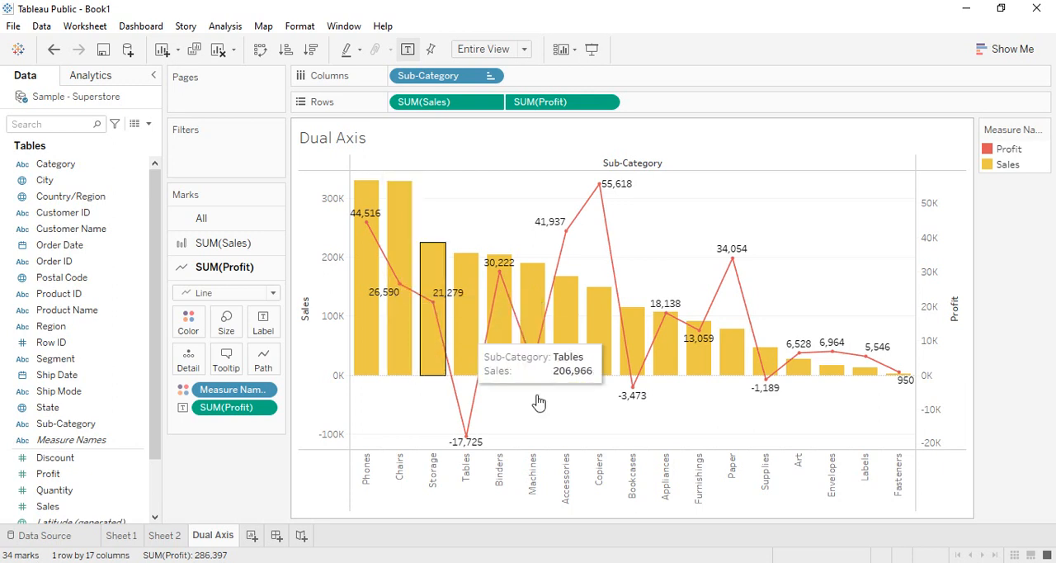
Open the Profit line's tooltip for editing and make its Sub-Category label bold.
mouse_move(470, 440)
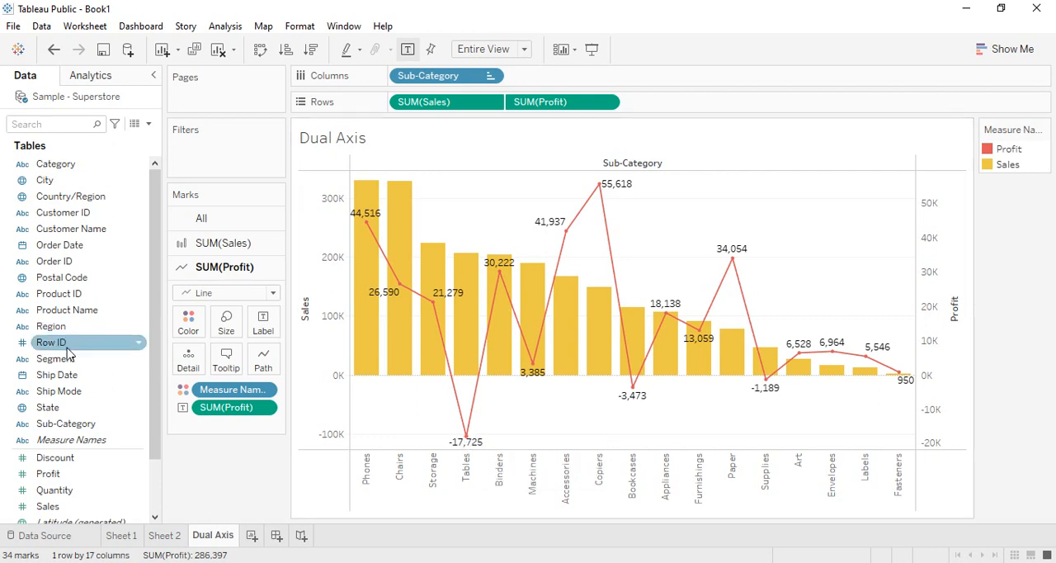
click(226, 361)
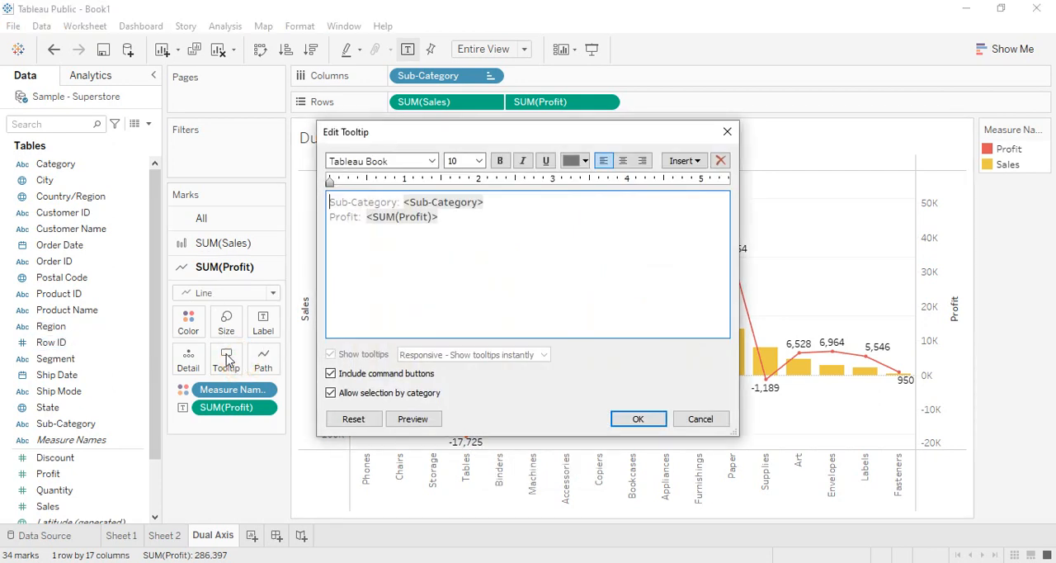
drag(547, 133, 612, 177)
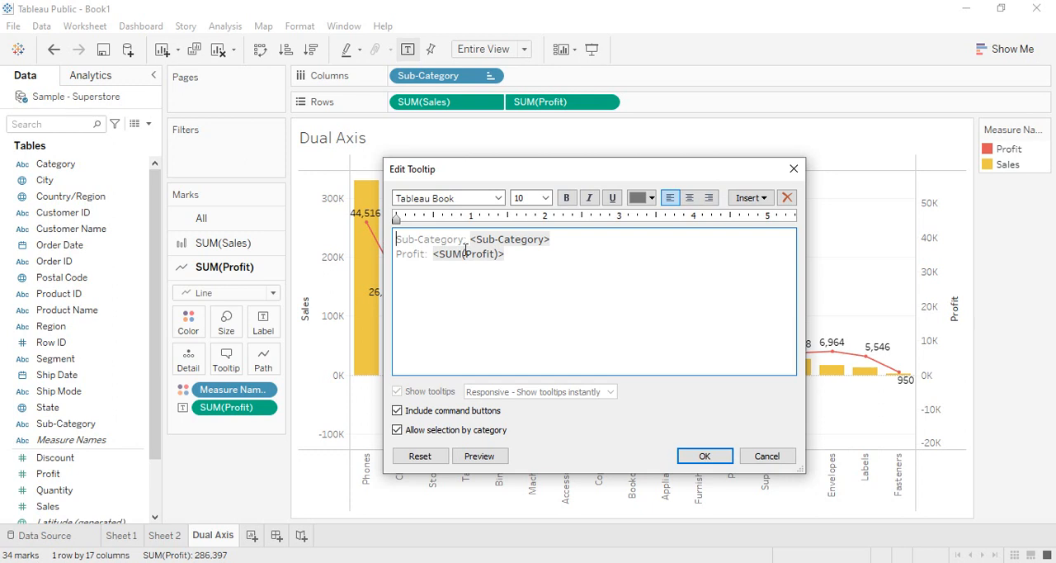
click(767, 201)
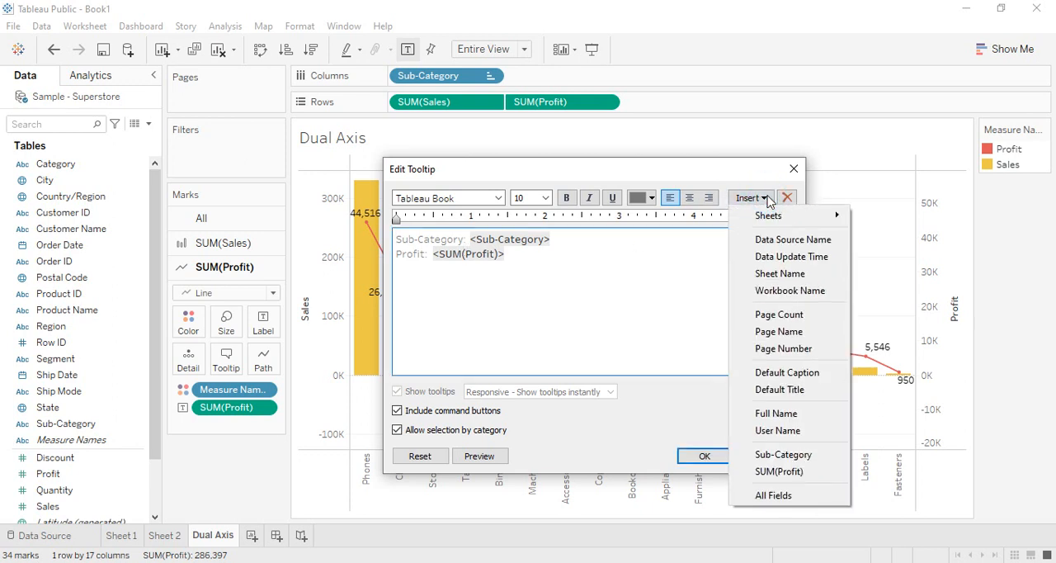
click(520, 275)
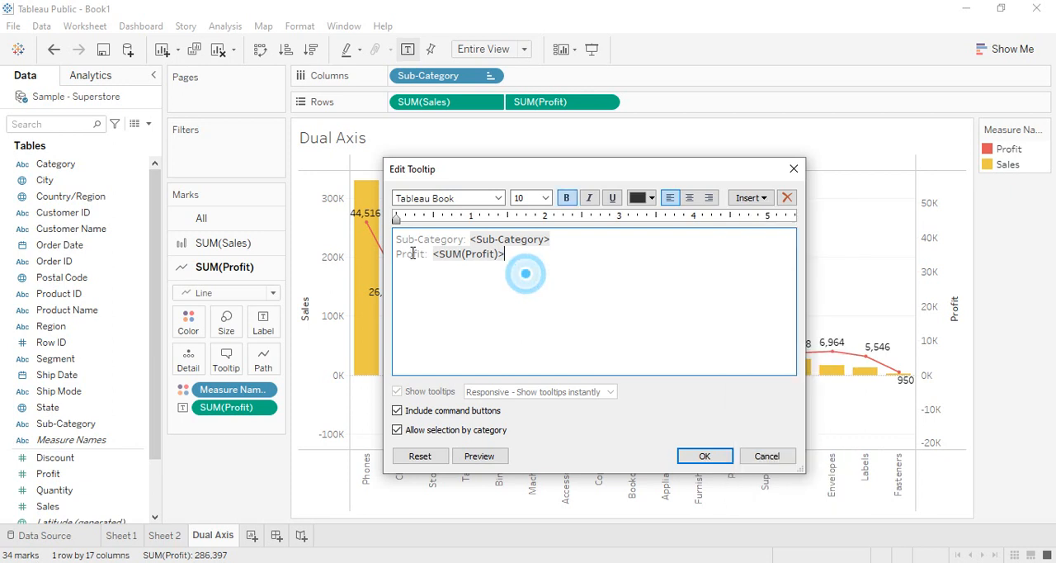
mouse_move(393, 238)
mouse_down()
mouse_move(477, 239)
mouse_move(428, 254)
mouse_move(395, 240)
mouse_up()
click(566, 198)
Make the Profit label bold in the Profit line's tooltip and apply the tooltip changes.
click(442, 264)
click(462, 255)
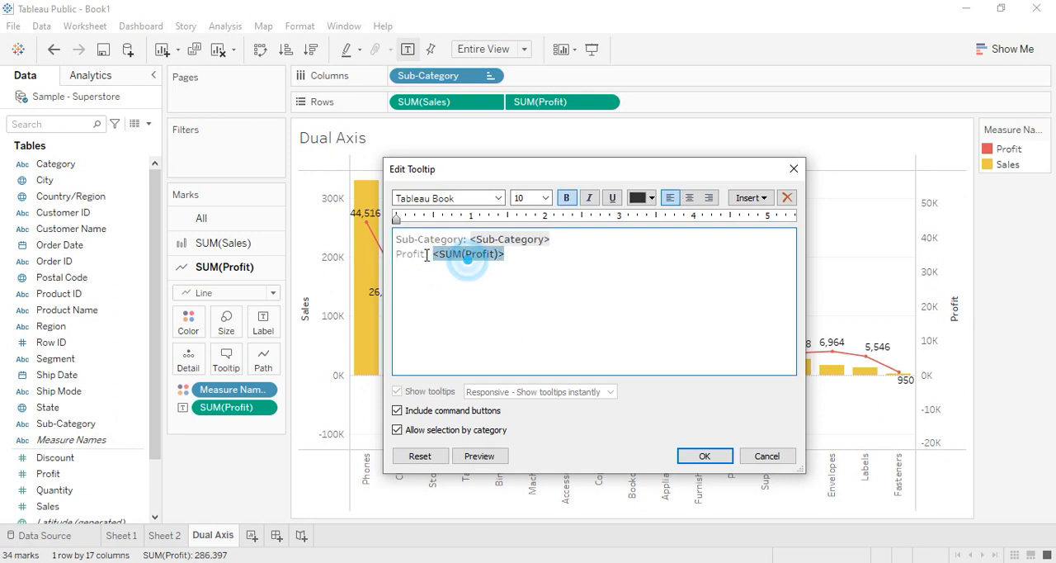
double_click(420, 255)
click(567, 198)
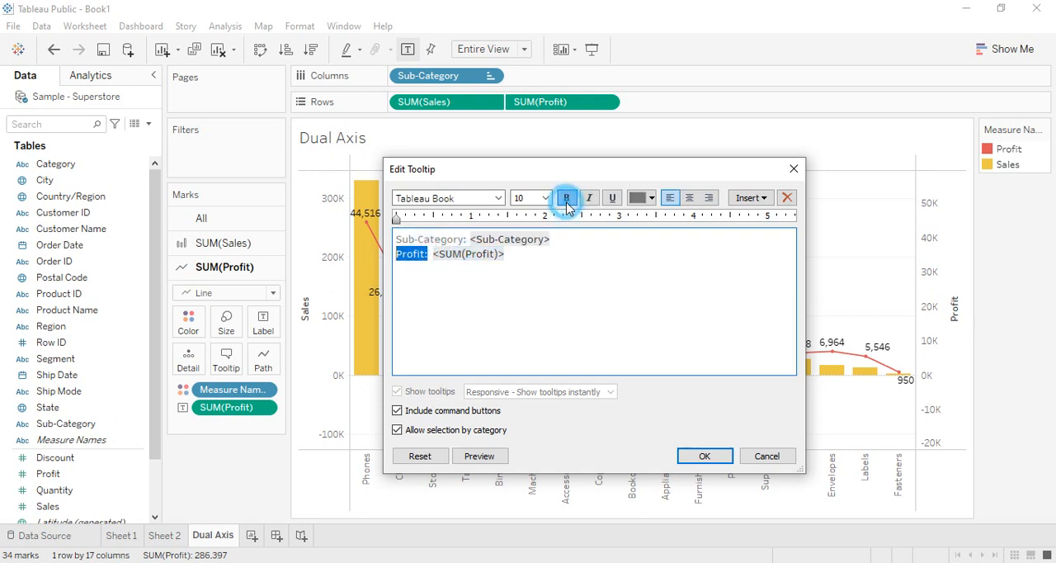
click(535, 305)
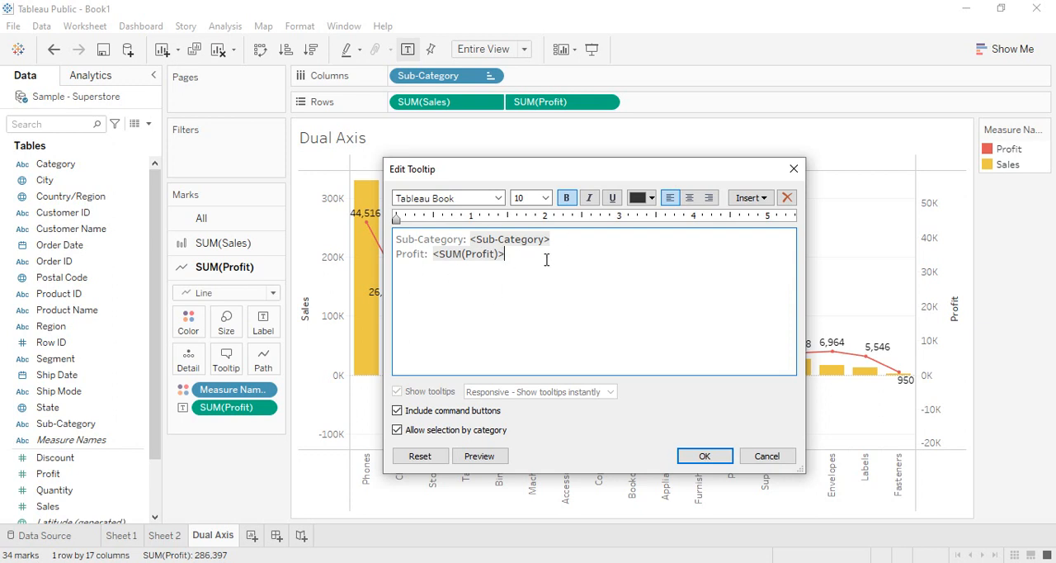
double_click(406, 254)
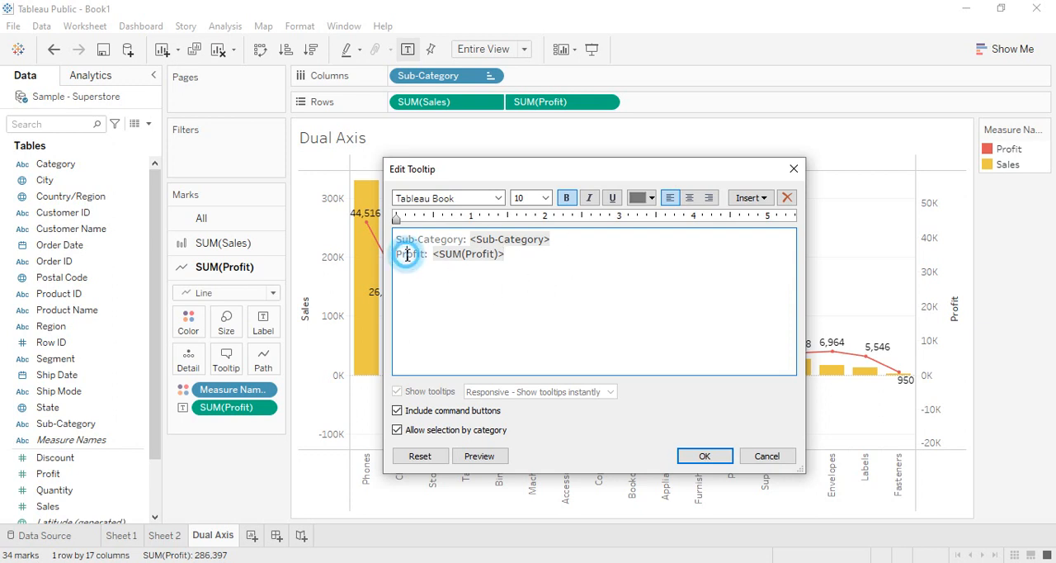
click(700, 459)
mouse_move(466, 439)
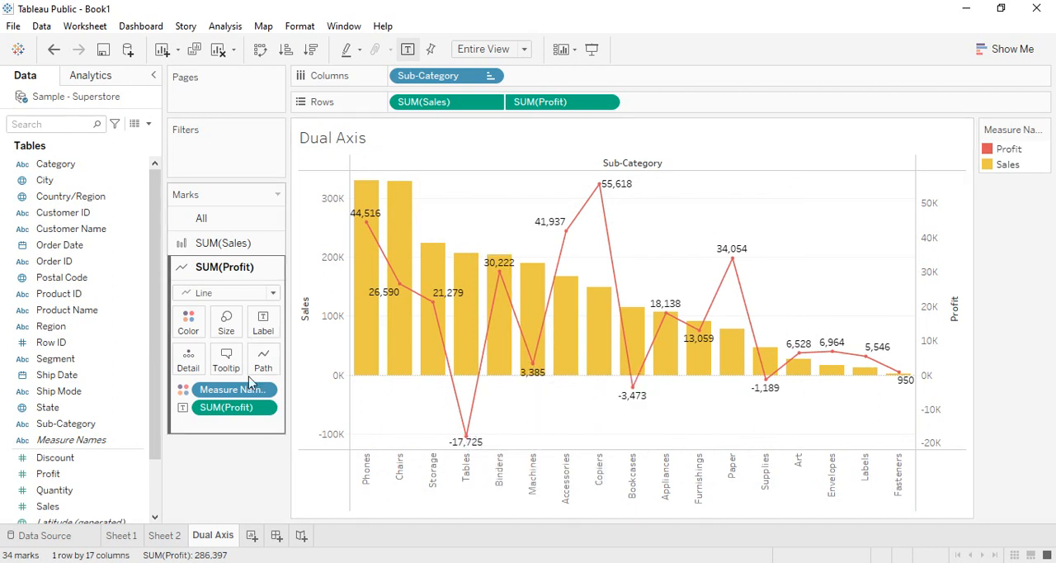
Color the Sales label orange in the tooltip of the Sales bars and apply the change.
click(238, 243)
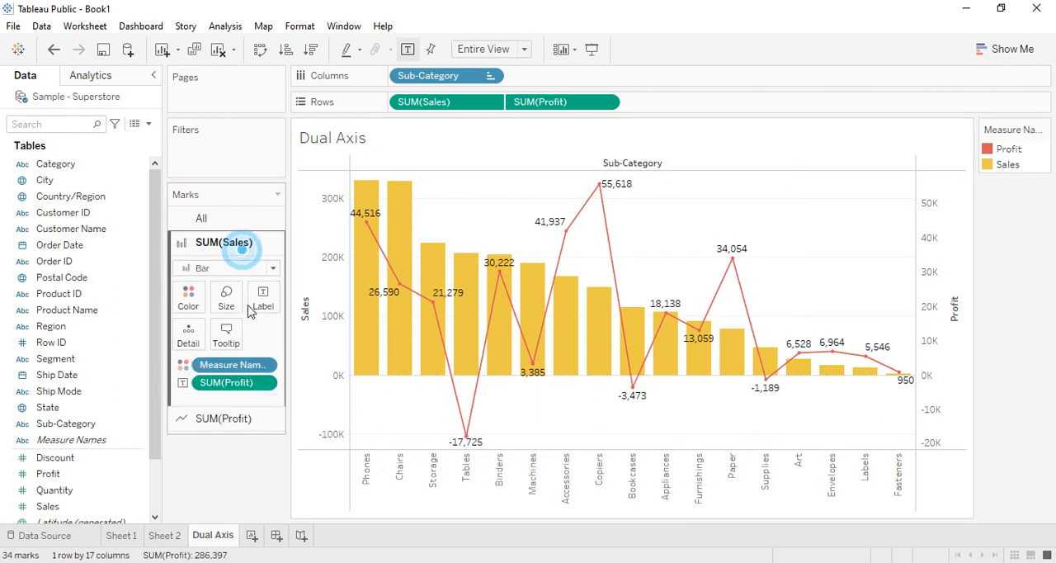
click(228, 334)
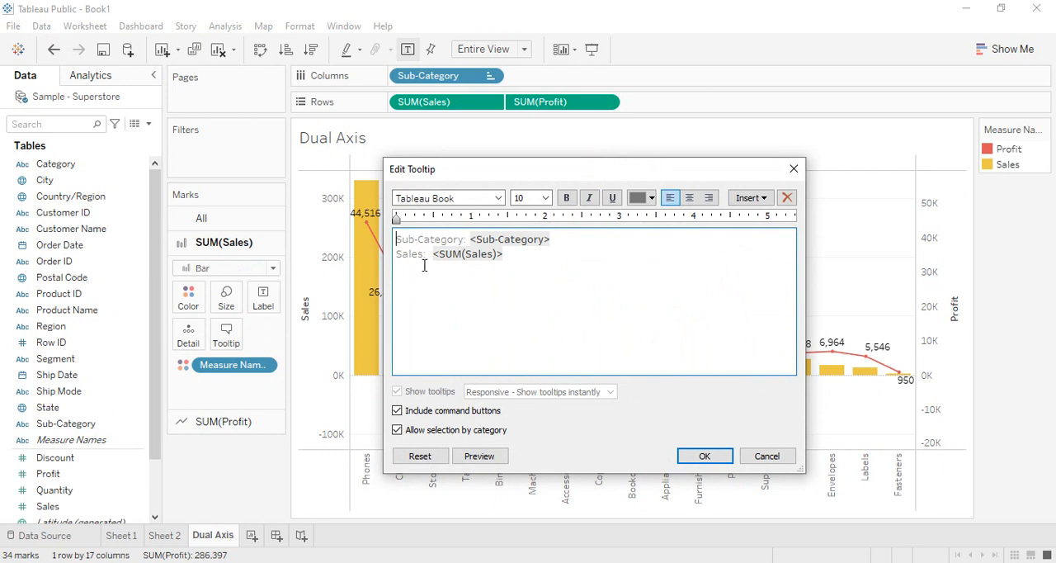
double_click(420, 254)
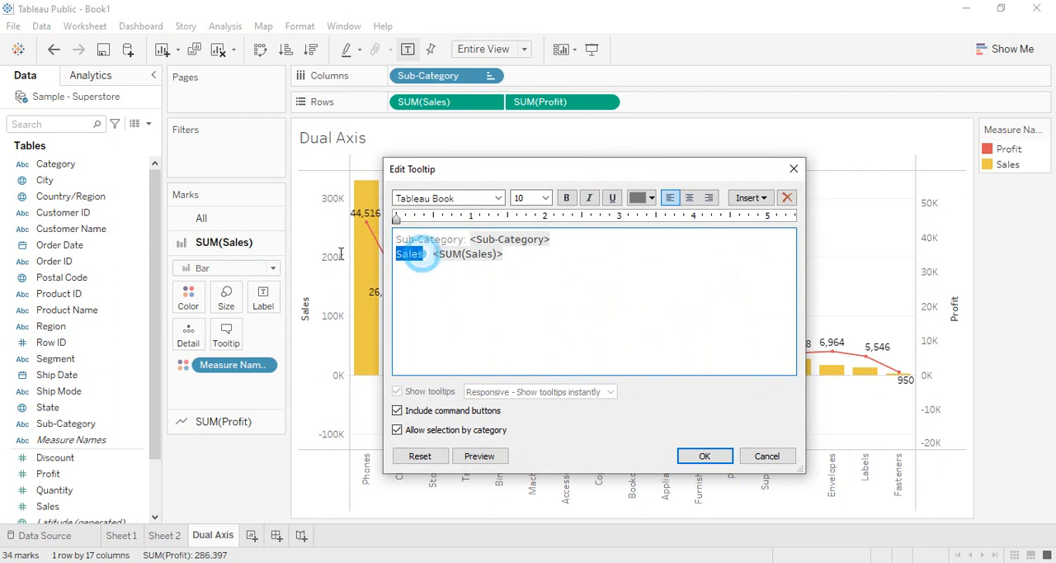
click(652, 198)
click(667, 217)
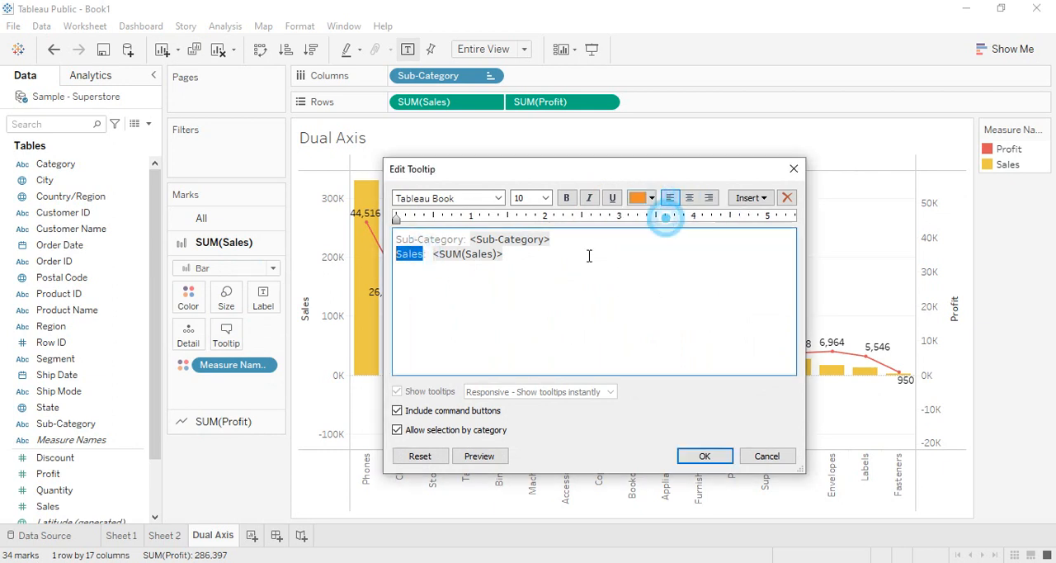
click(483, 307)
click(708, 456)
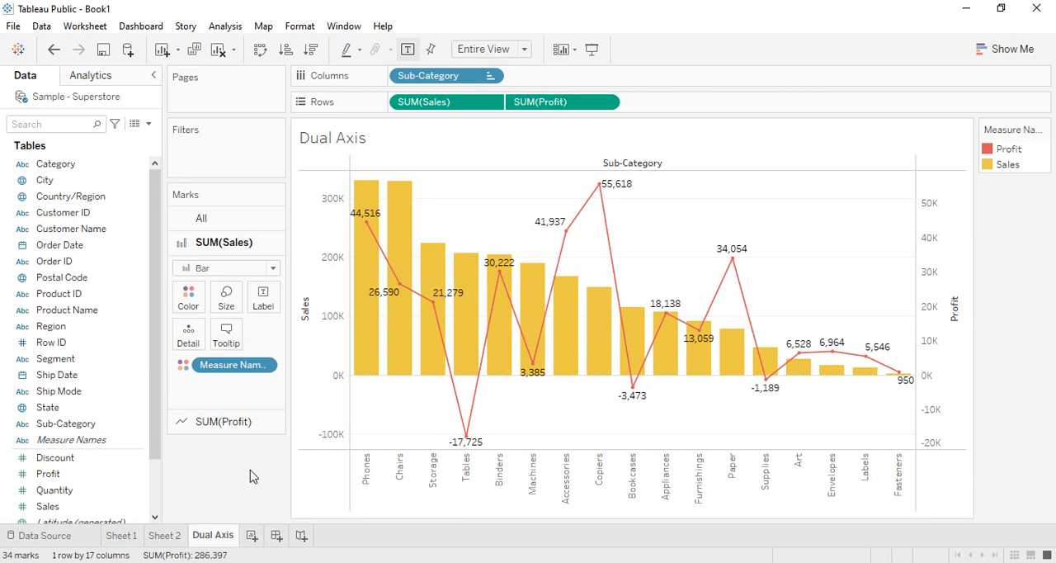
Adjust the width of the Sales bars, leaving a clear gap between neighbouring bars.
click(226, 296)
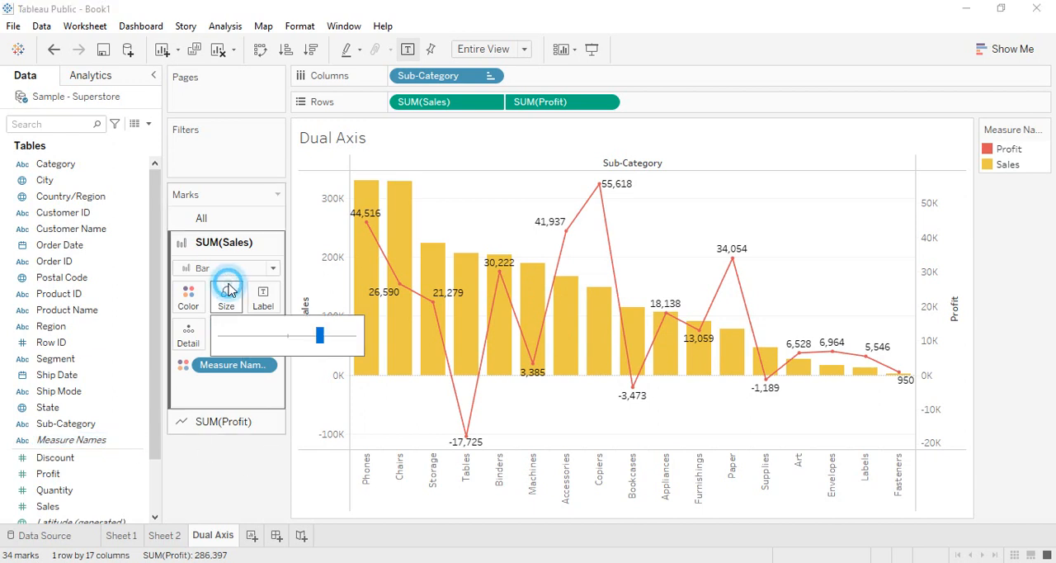
drag(281, 334, 311, 334)
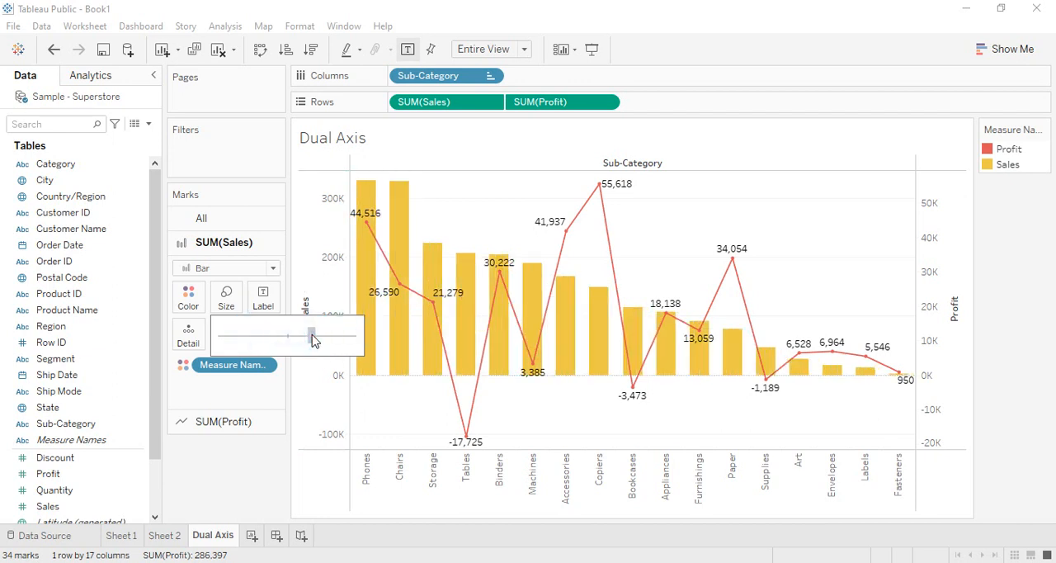
click(252, 498)
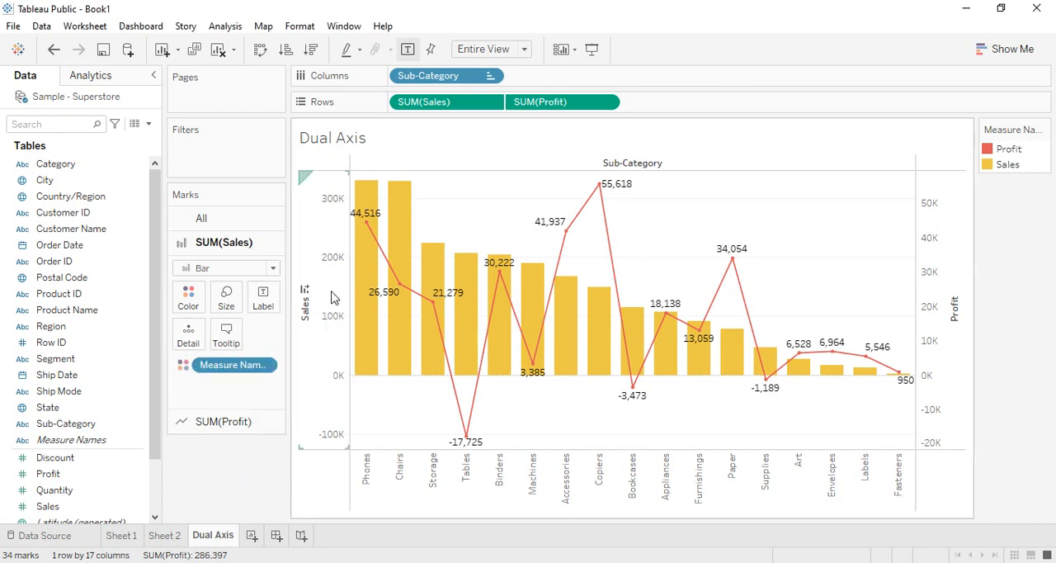
Resize all marks together, trying a much larger size and settling on slimmer Sales bars with a moderately thick Profit line.
click(241, 225)
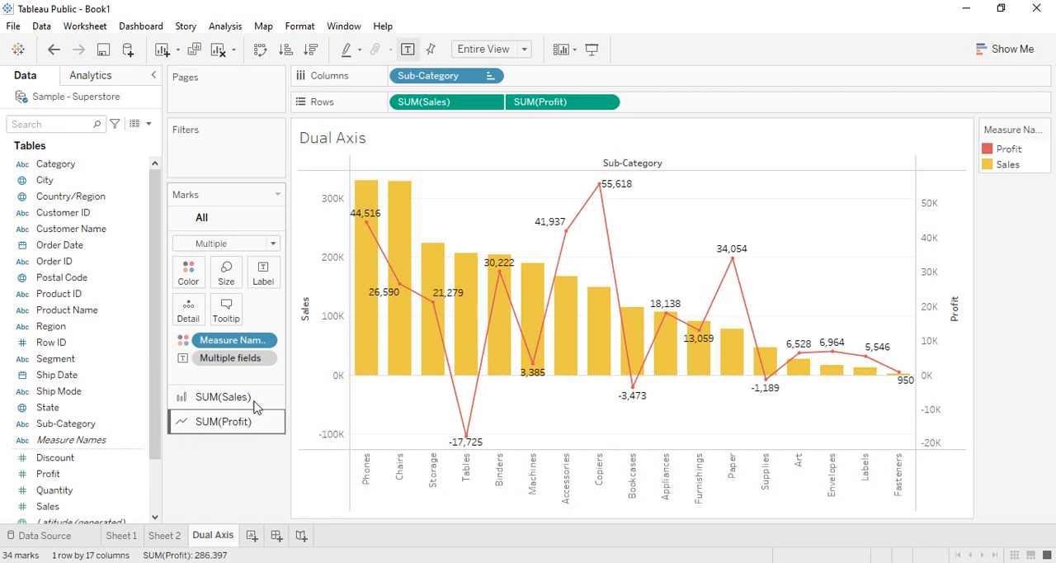
click(244, 285)
drag(266, 312, 299, 320)
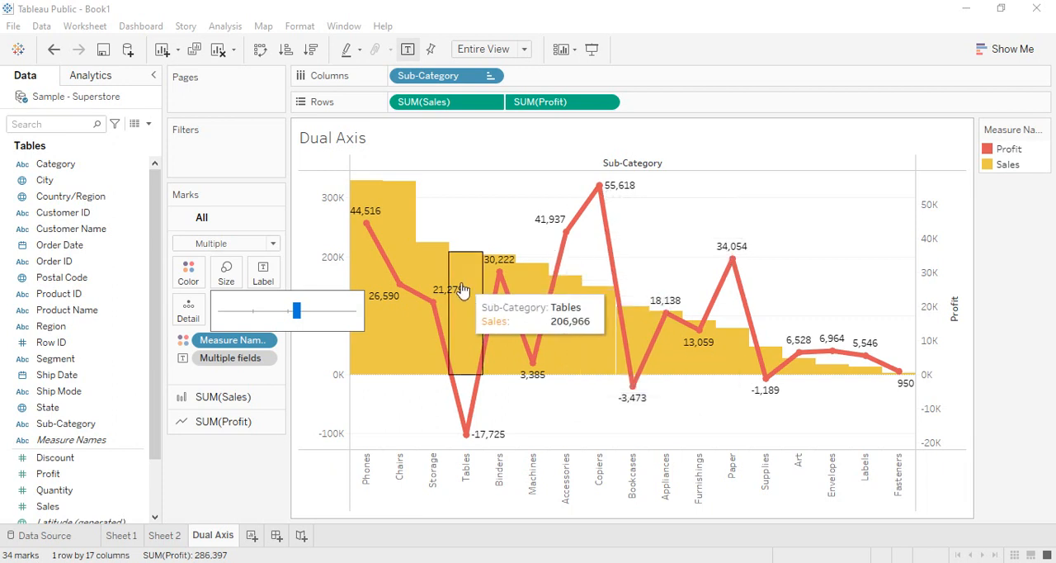
drag(297, 311, 262, 313)
click(249, 311)
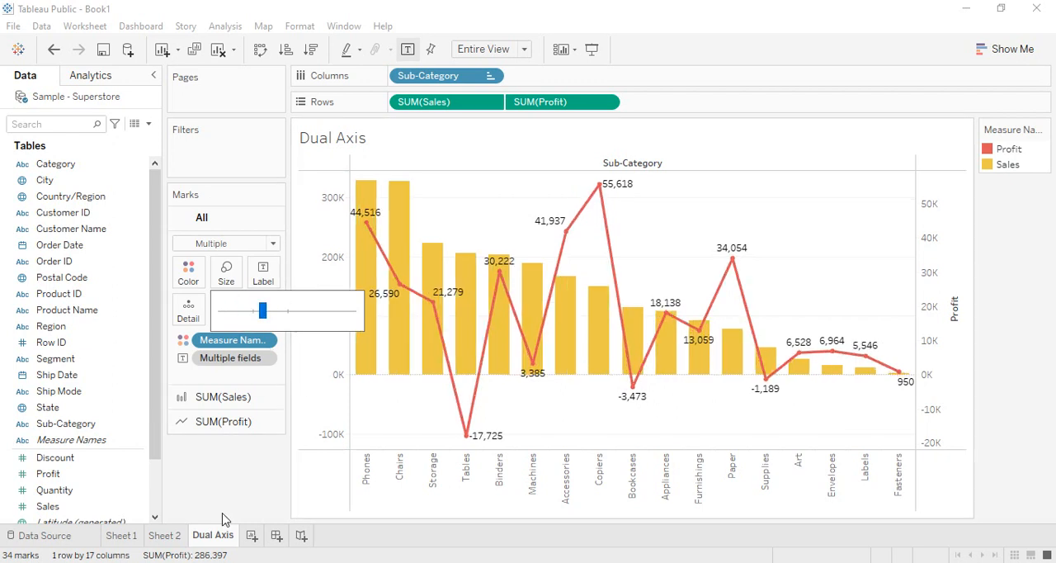
click(256, 496)
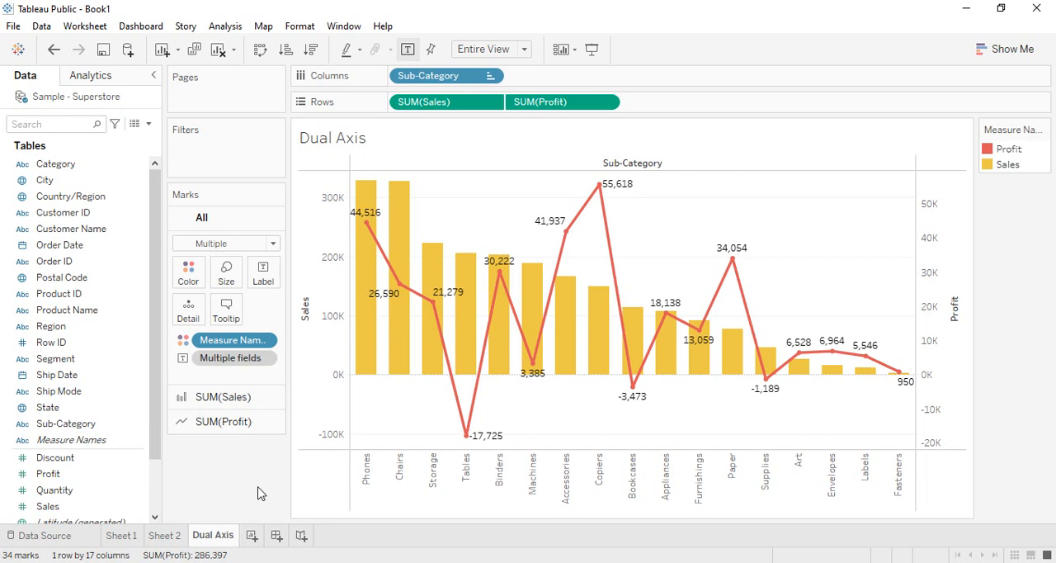
Try turning off the dual axis and removing Profit from the rows, and undo these changes.
right_click(562, 102)
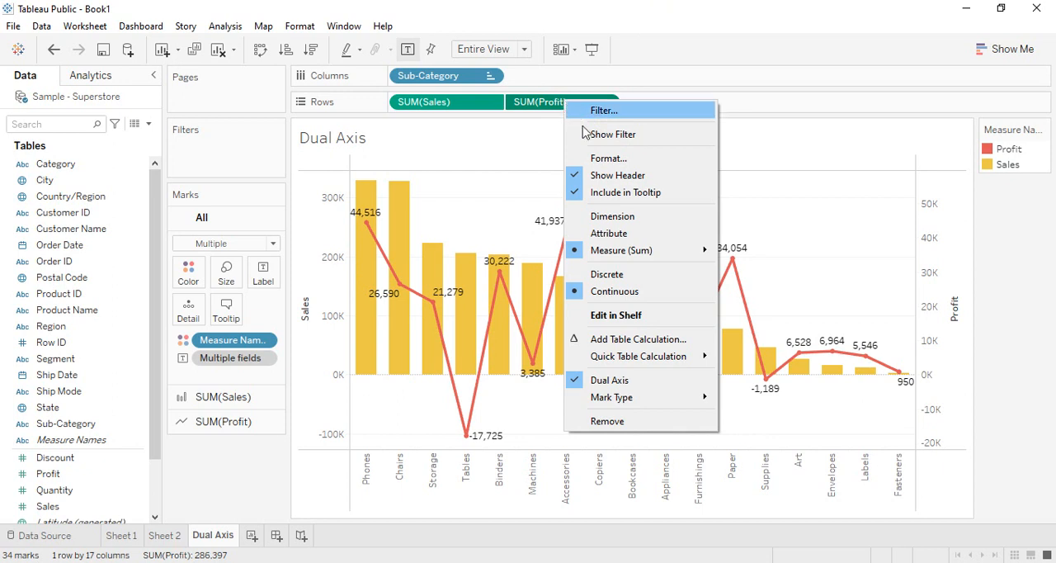
click(609, 381)
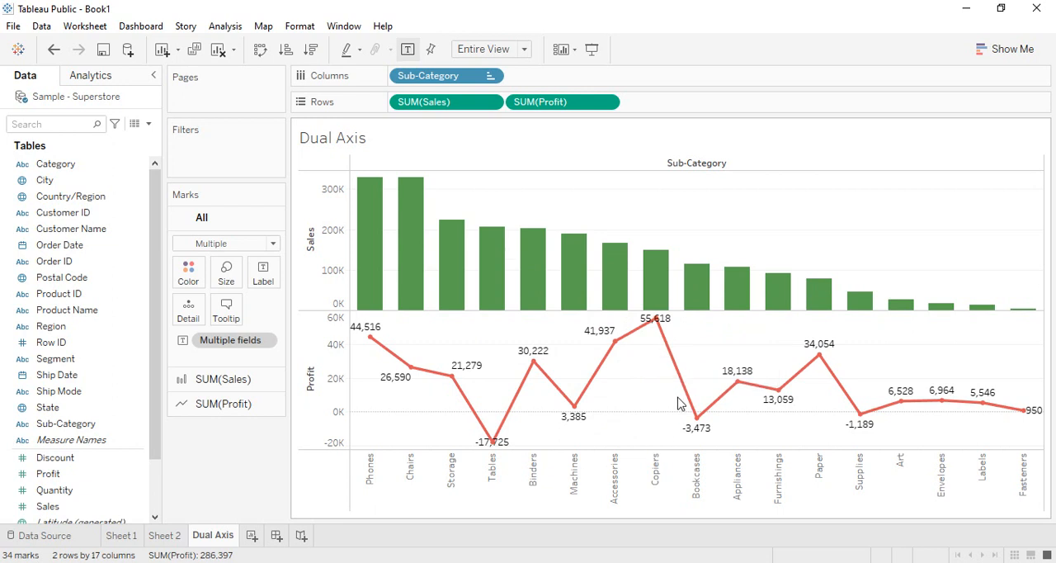
drag(536, 102, 237, 469)
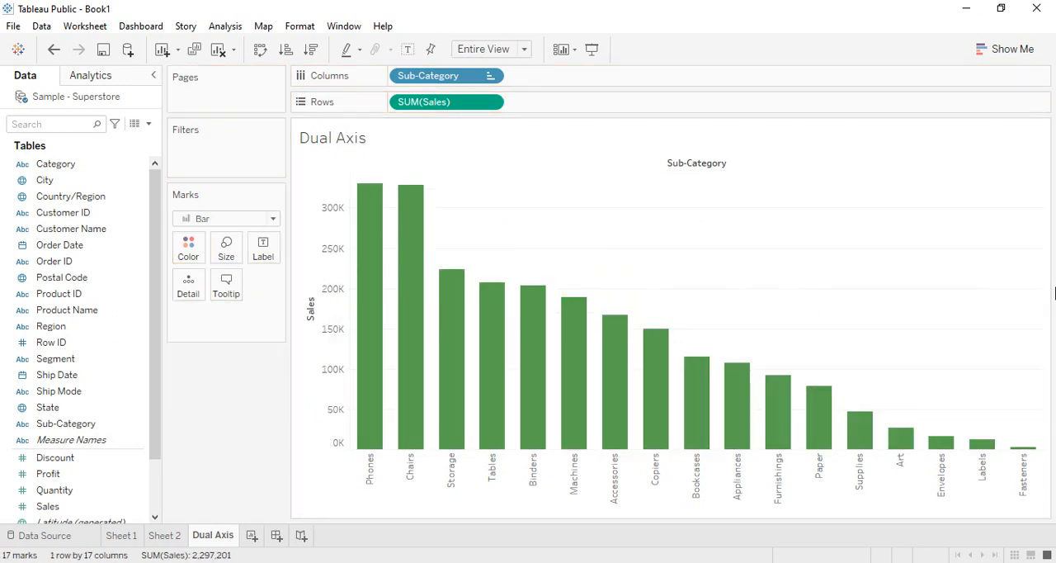
key(ctrl+z)
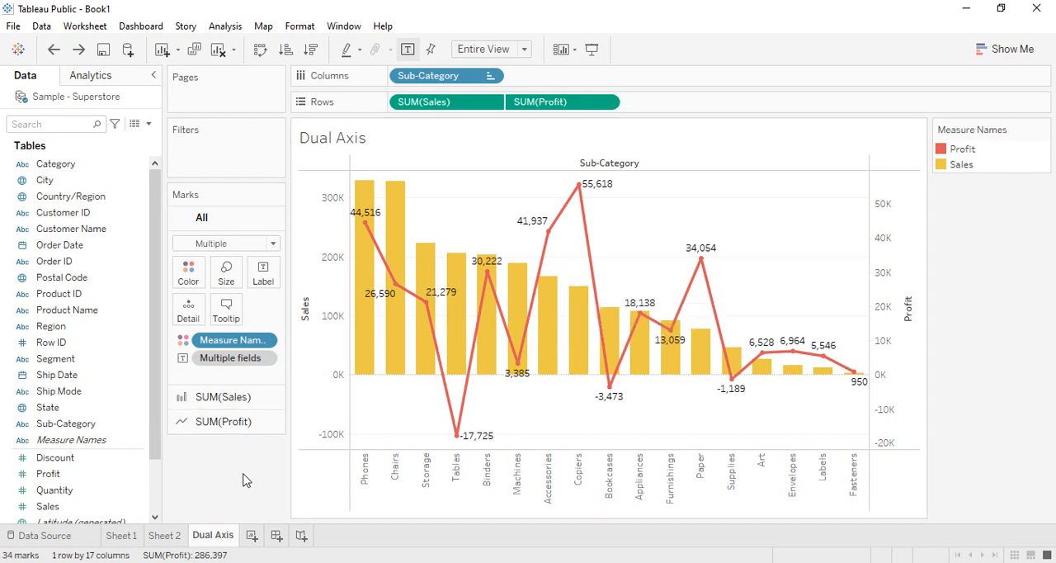
Create a new worksheet and place Order Date by year on the columns.
click(252, 535)
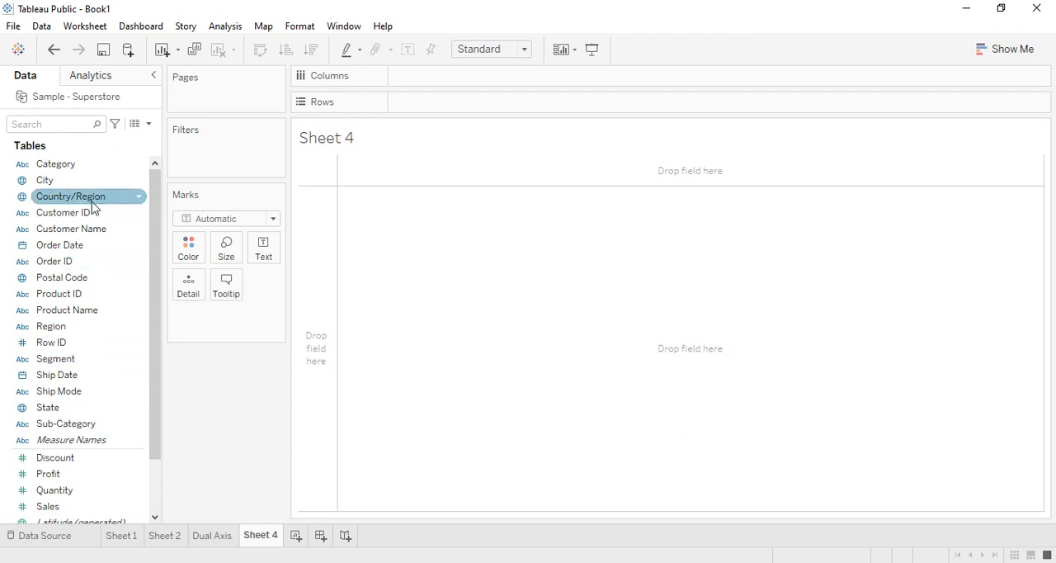
drag(62, 258, 446, 115)
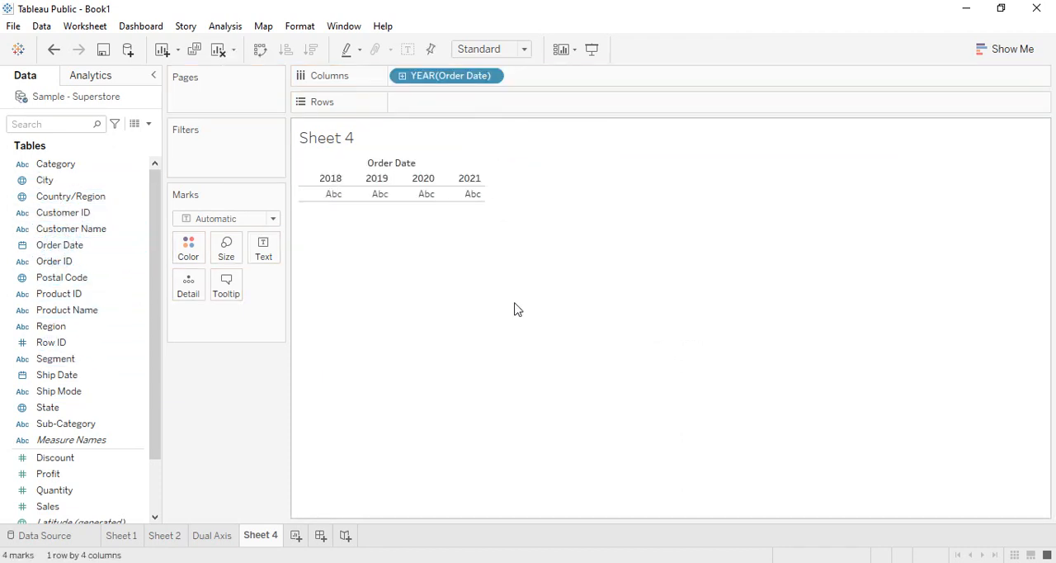